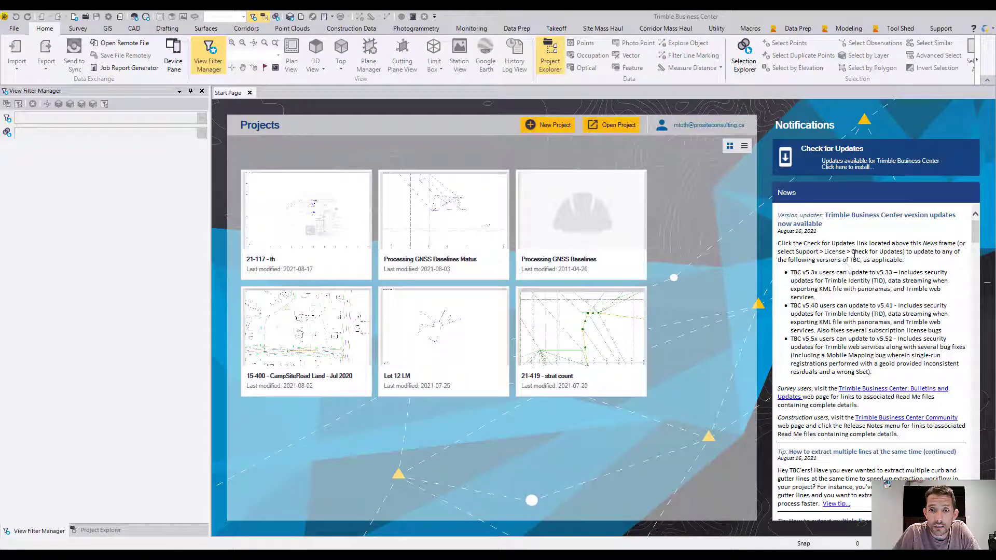
Scroll through the News feed on the Trimble Business Center Start Page
{"action": "scroll", "coordinate": [866, 239], "scroll_direction": "down", "scroll_amount": 3}
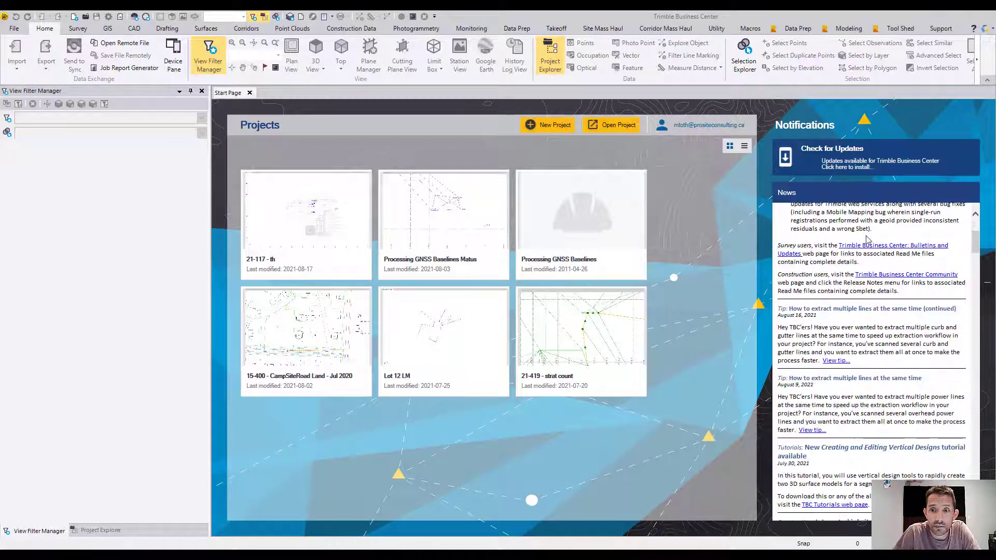
{"action": "scroll", "coordinate": [867, 239], "scroll_direction": "up", "scroll_amount": 2}
{"action": "scroll", "coordinate": [867, 248], "scroll_direction": "up", "scroll_amount": 1}
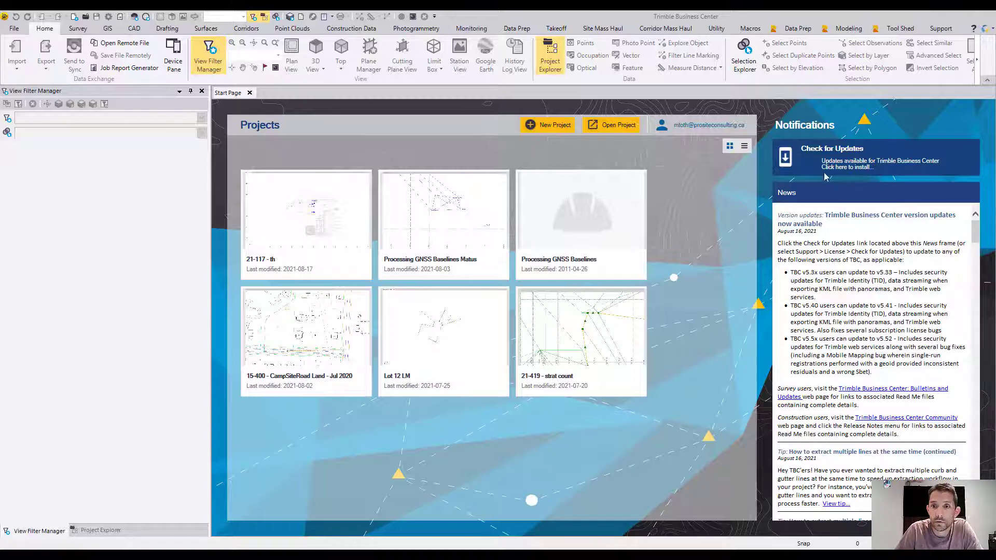
List available updates, select New Release 5.52, install it and open its download page link
{"action": "left_click", "coordinate": [872, 168]}
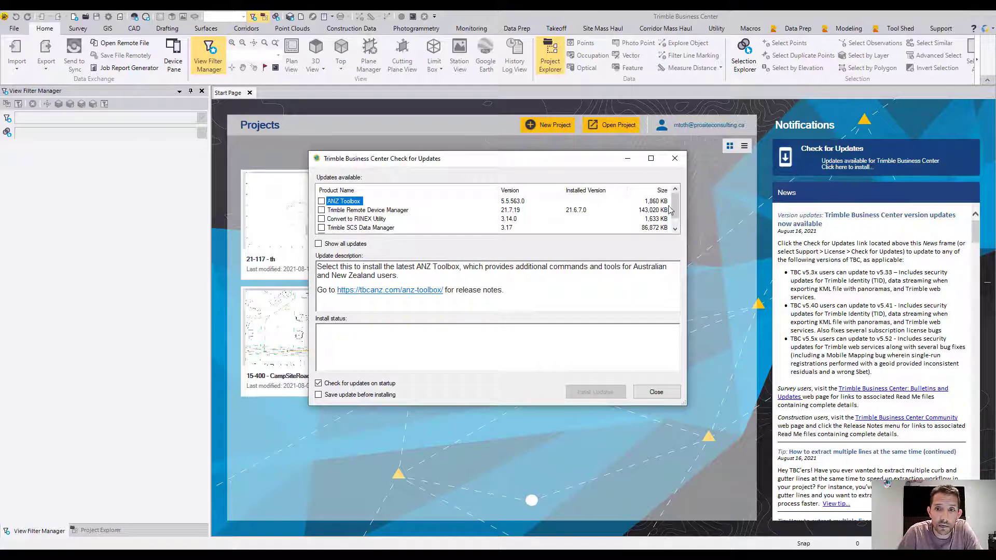
{"action": "scroll", "coordinate": [673, 210], "scroll_direction": "down", "scroll_amount": 1}
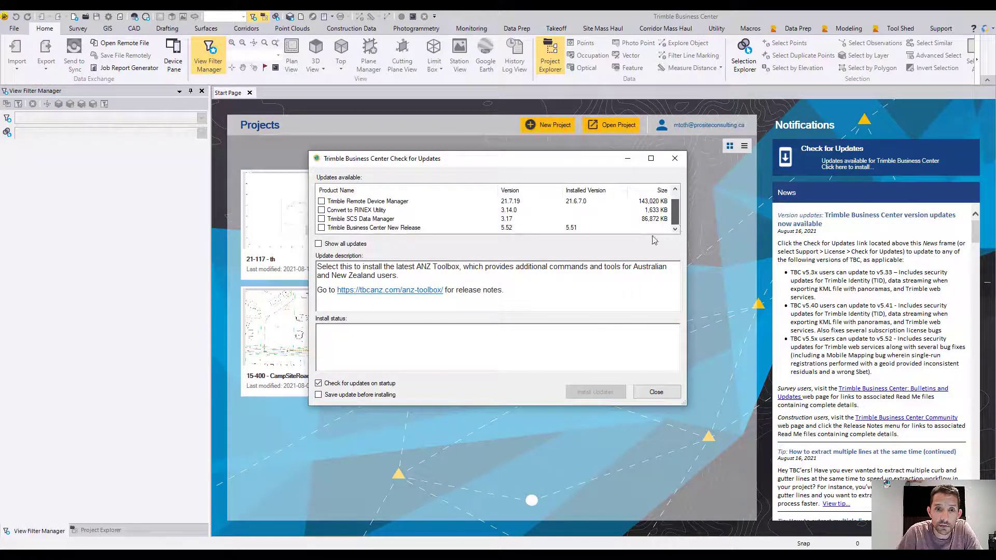
{"action": "left_click", "coordinate": [321, 227]}
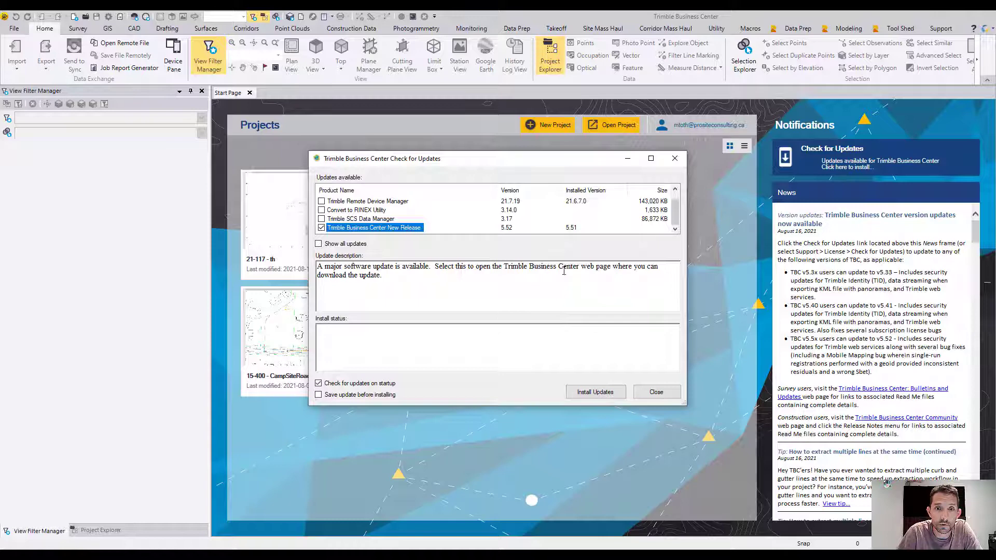
{"action": "left_click", "coordinate": [595, 396]}
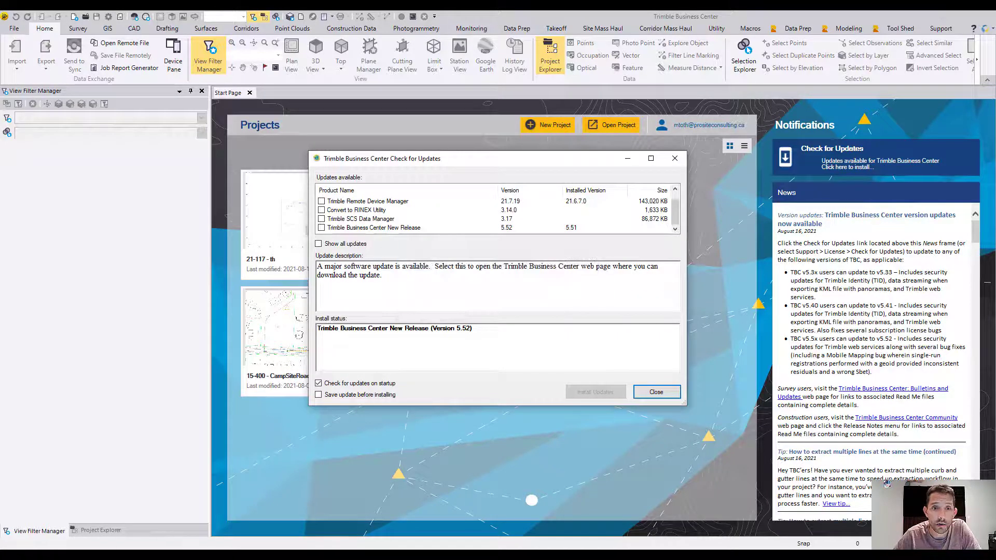
{"action": "left_click", "coordinate": [492, 263]}
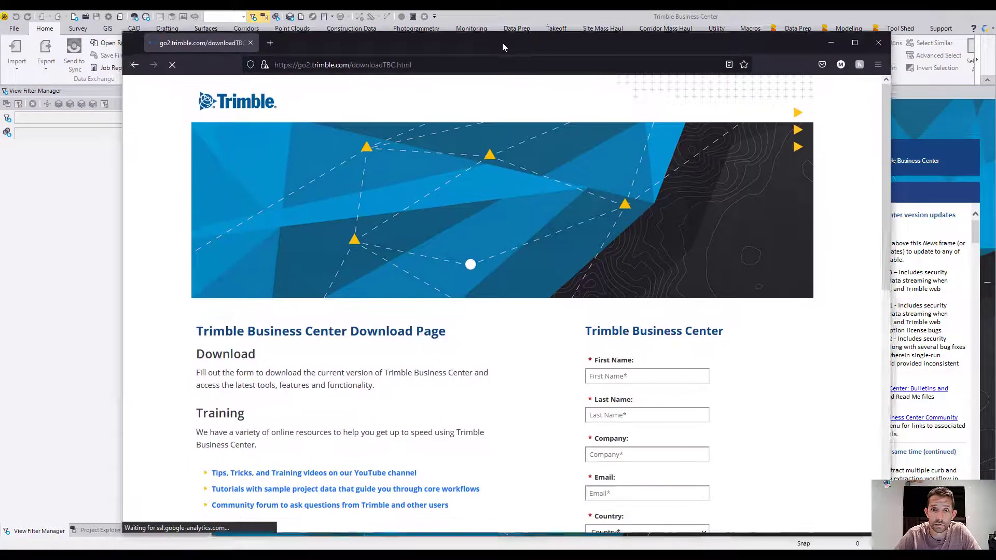
Fill the form's first name, last name, company and email fields from autofill suggestions
{"action": "left_click_drag", "start_coordinate": [502, 43], "coordinate": [508, 32]}
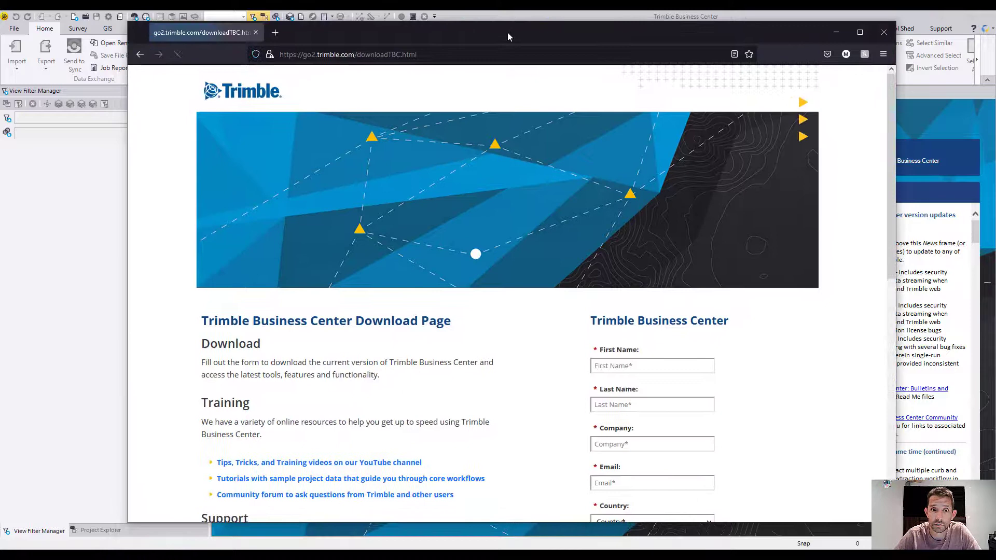
{"action": "scroll", "coordinate": [598, 156], "scroll_direction": "down", "scroll_amount": 7}
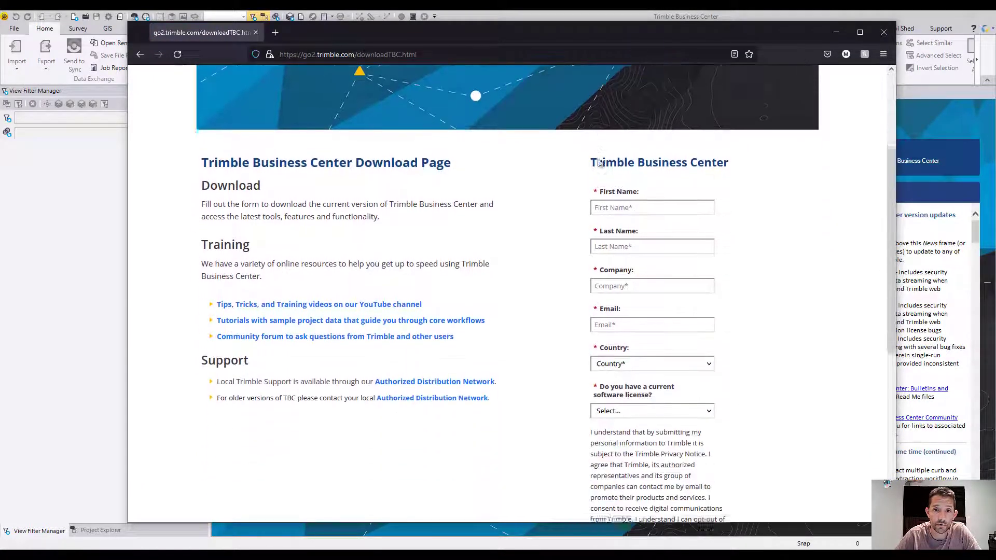
{"action": "scroll", "coordinate": [598, 159], "scroll_direction": "up", "scroll_amount": 3}
{"action": "scroll", "coordinate": [598, 159], "scroll_direction": "down", "scroll_amount": 3}
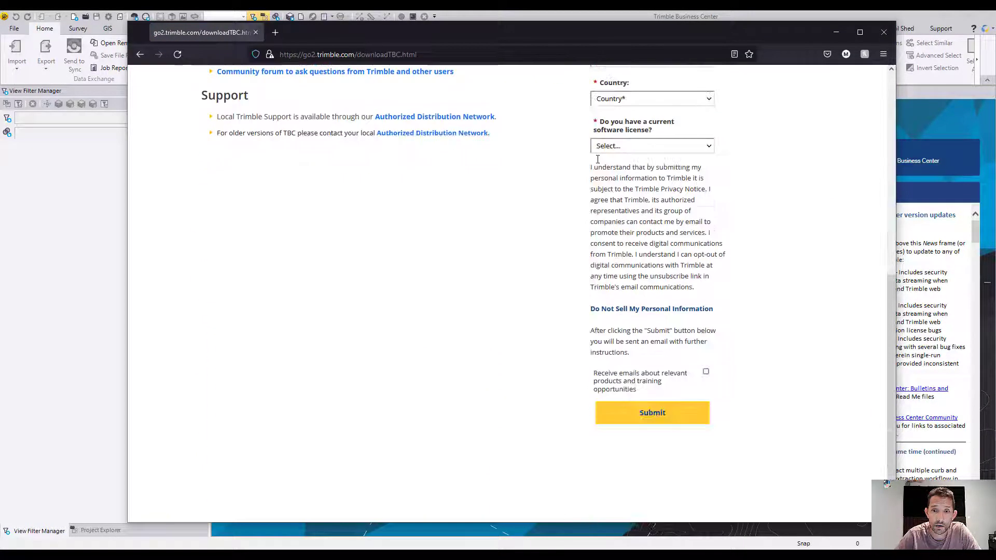
{"action": "scroll", "coordinate": [598, 160], "scroll_direction": "up", "scroll_amount": 4}
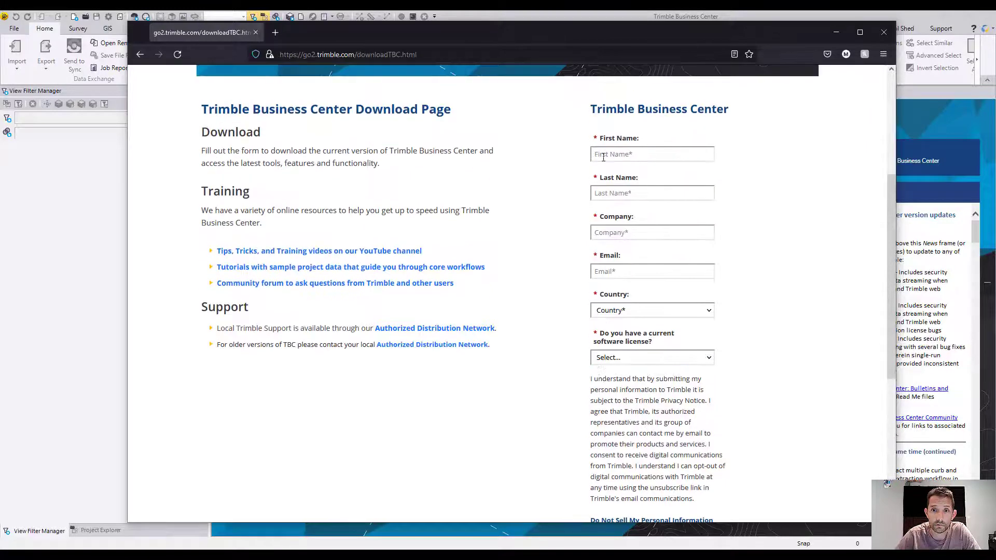
{"action": "left_click", "coordinate": [627, 153]}
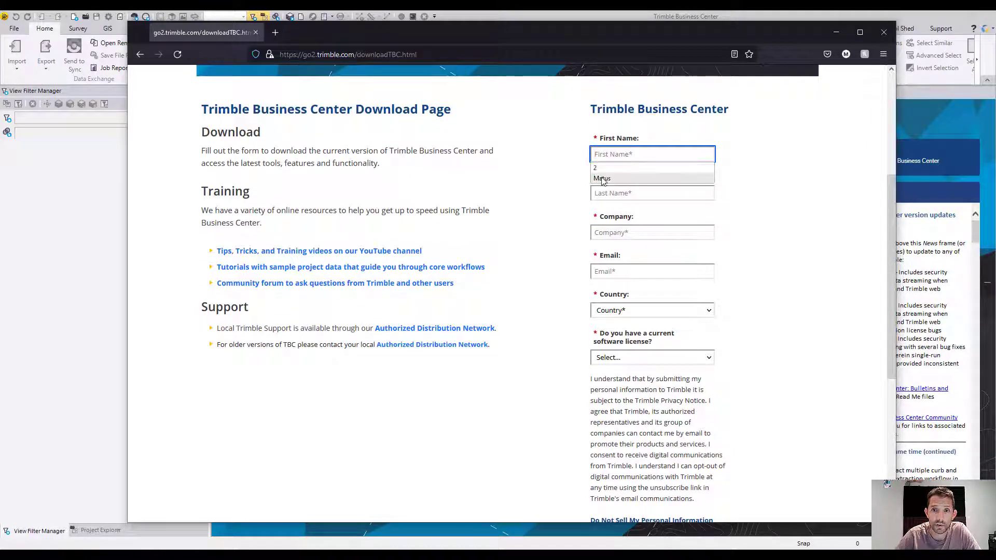
{"action": "left_click", "coordinate": [604, 178]}
{"action": "left_click", "coordinate": [607, 193]}
{"action": "left_click", "coordinate": [600, 217]}
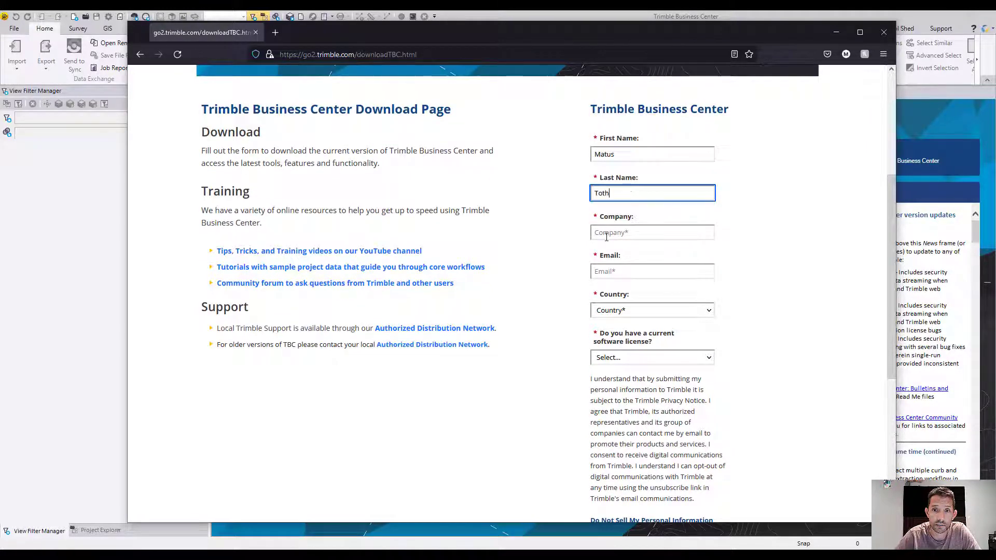
{"action": "left_click", "coordinate": [605, 232]}
{"action": "left_click", "coordinate": [617, 258]}
{"action": "left_click", "coordinate": [617, 271]}
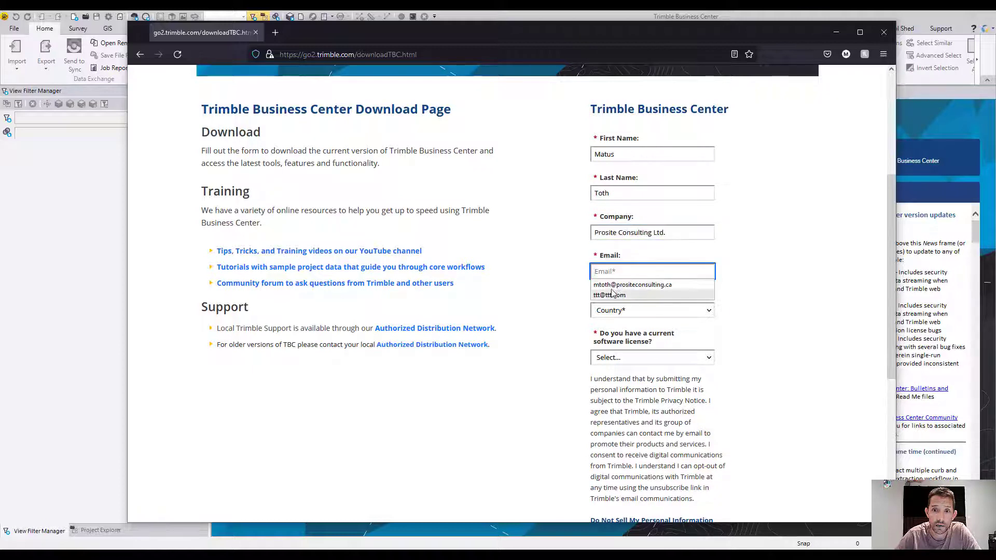
{"action": "left_click", "coordinate": [617, 285]}
Choose Canada and Alberta, answer Yes to a current licence, opt in to emails, and submit
{"action": "left_click", "coordinate": [613, 312]}
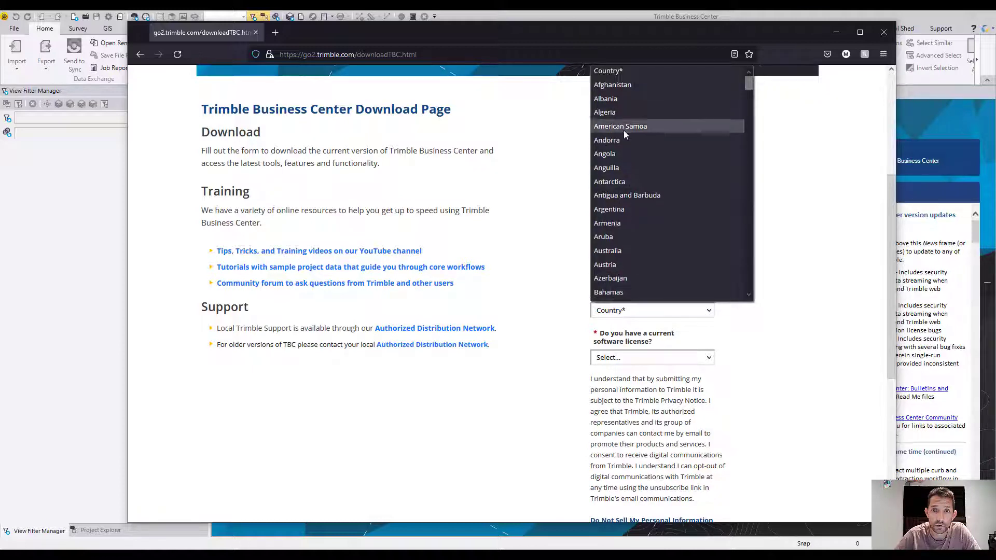
{"action": "scroll", "coordinate": [619, 139], "scroll_direction": "down", "scroll_amount": 6}
{"action": "scroll", "coordinate": [617, 142], "scroll_direction": "down", "scroll_amount": 4}
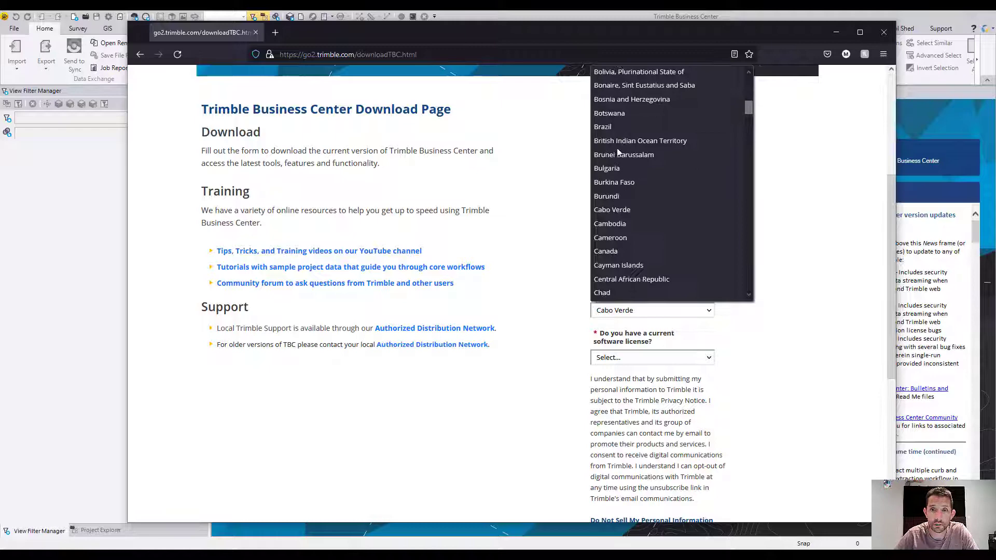
{"action": "left_click", "coordinate": [618, 169]}
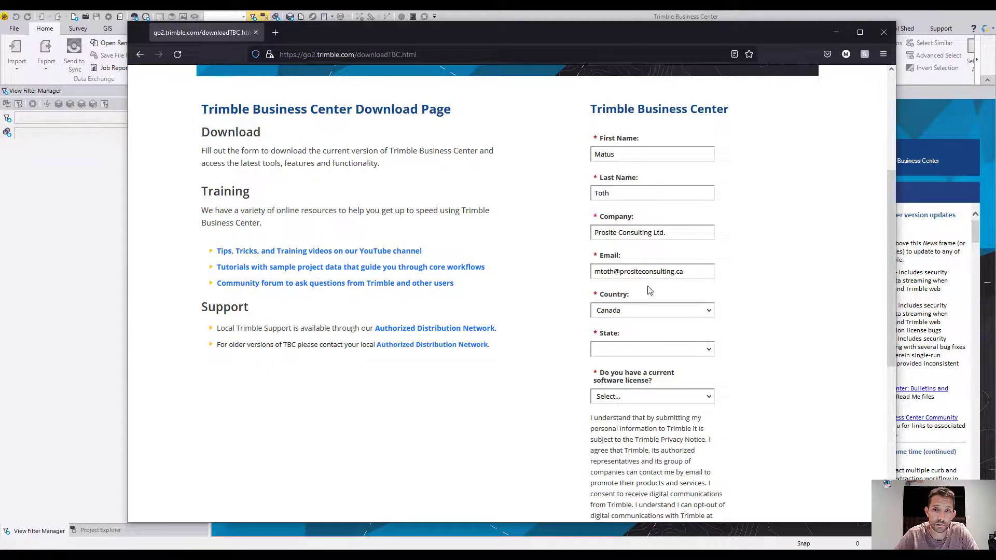
{"action": "left_click", "coordinate": [627, 350]}
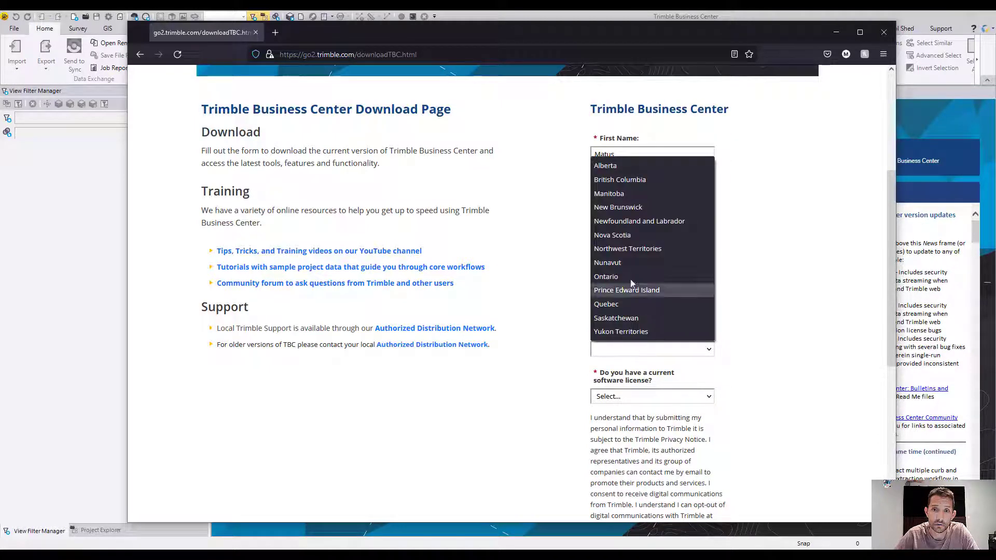
{"action": "left_click", "coordinate": [627, 166]}
{"action": "left_click", "coordinate": [643, 396]}
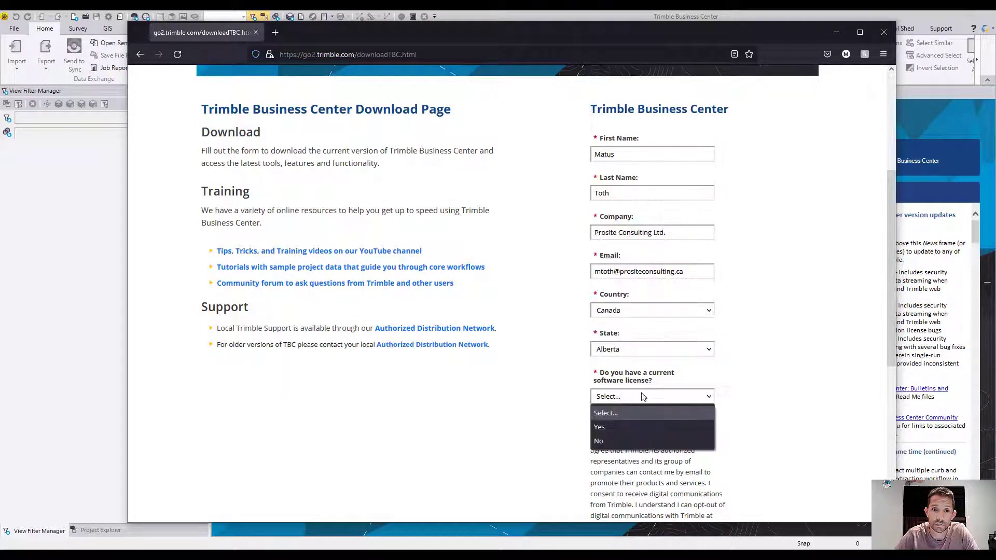
{"action": "left_click", "coordinate": [625, 425]}
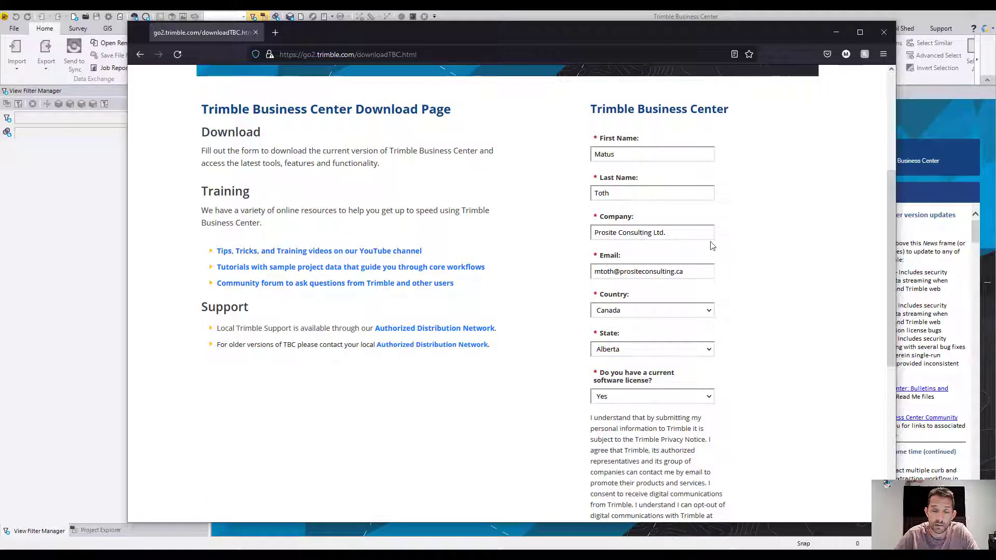
{"action": "scroll", "coordinate": [663, 358], "scroll_direction": "down", "scroll_amount": 5}
{"action": "left_click", "coordinate": [706, 357]}
{"action": "left_click", "coordinate": [703, 402]}
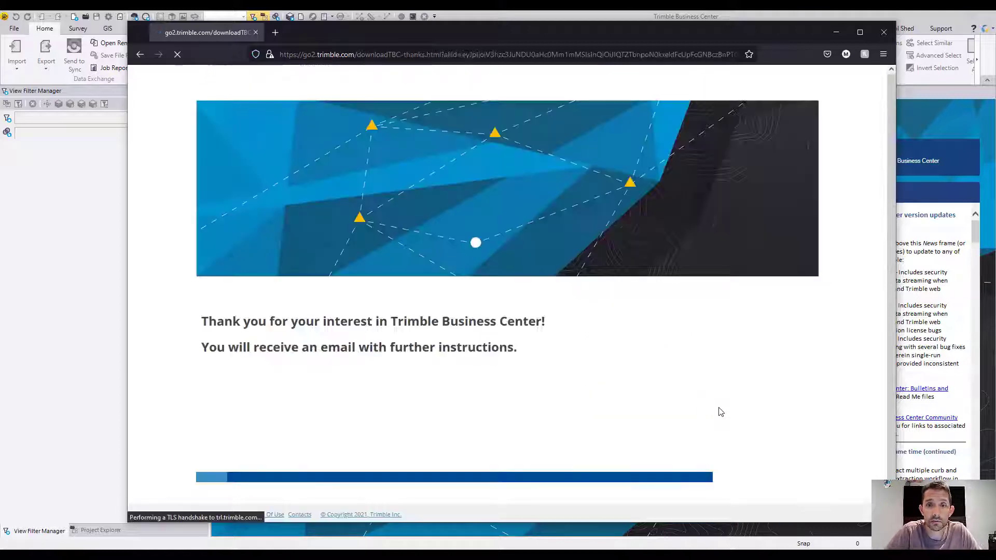
Open a new Firefox tab after the thank-you page, then return to Trimble Business Center
{"action": "scroll", "coordinate": [673, 250], "scroll_direction": "down", "scroll_amount": 1}
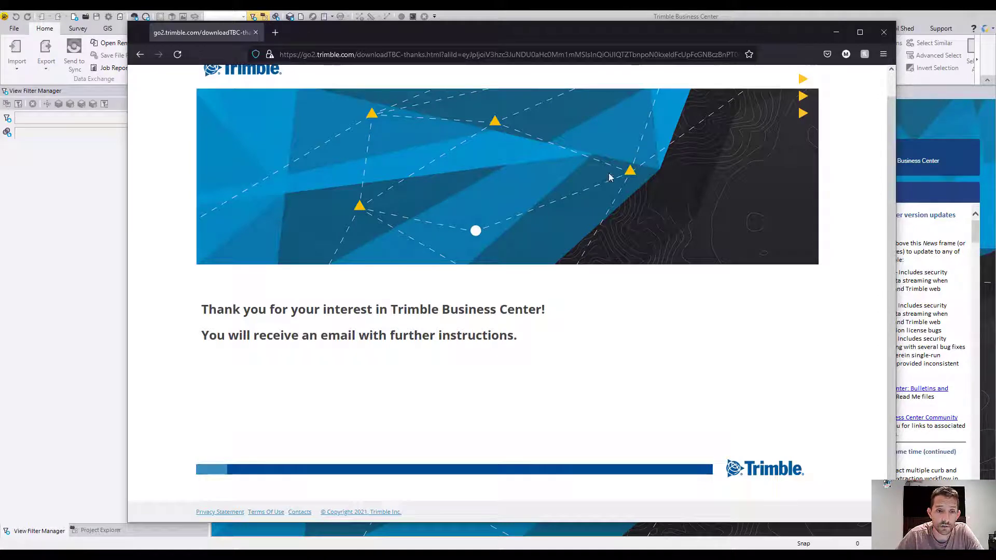
{"action": "left_click", "coordinate": [275, 32]}
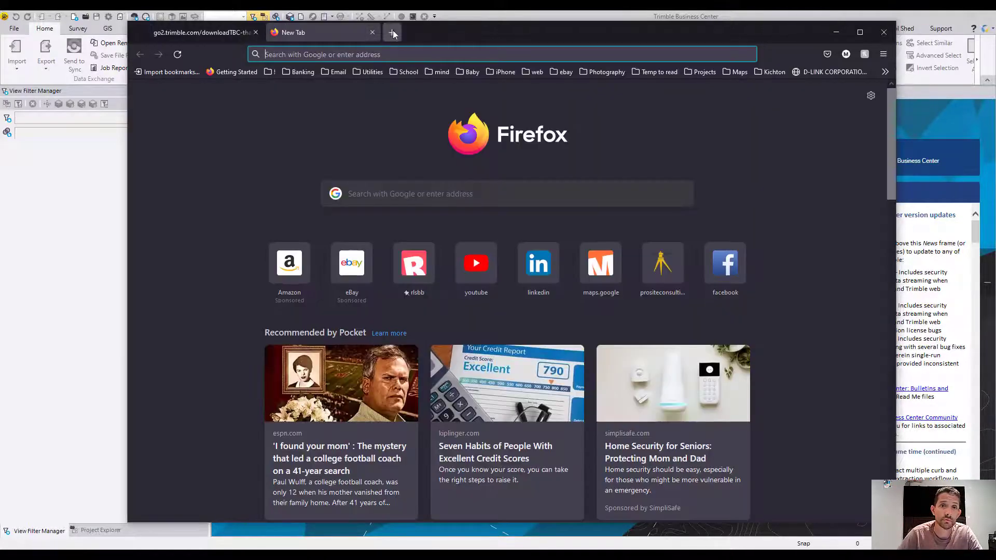
{"action": "key", "text": "alt+Tab"}
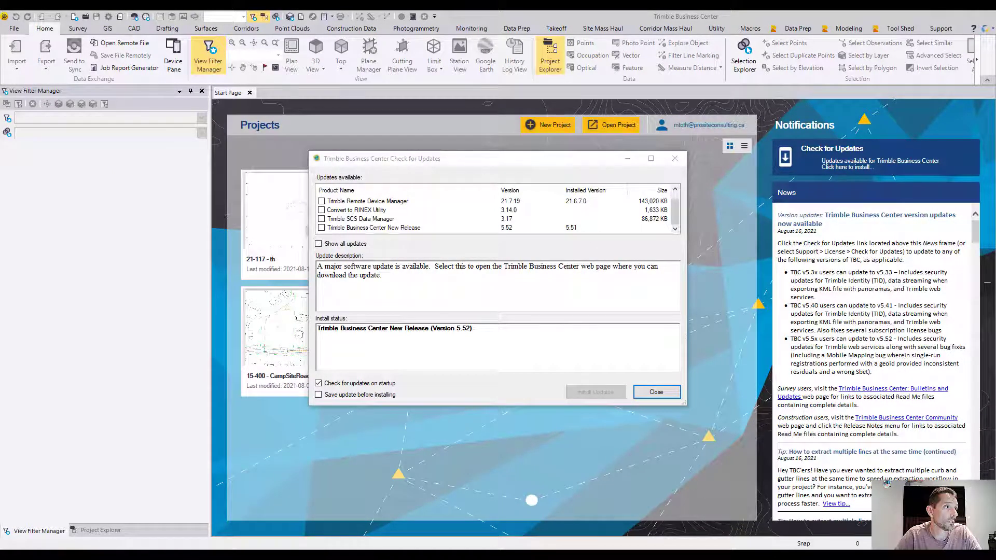
In the Gmail download email, follow the v5.52 Offline Install link
{"action": "key", "text": "alt+Tab"}
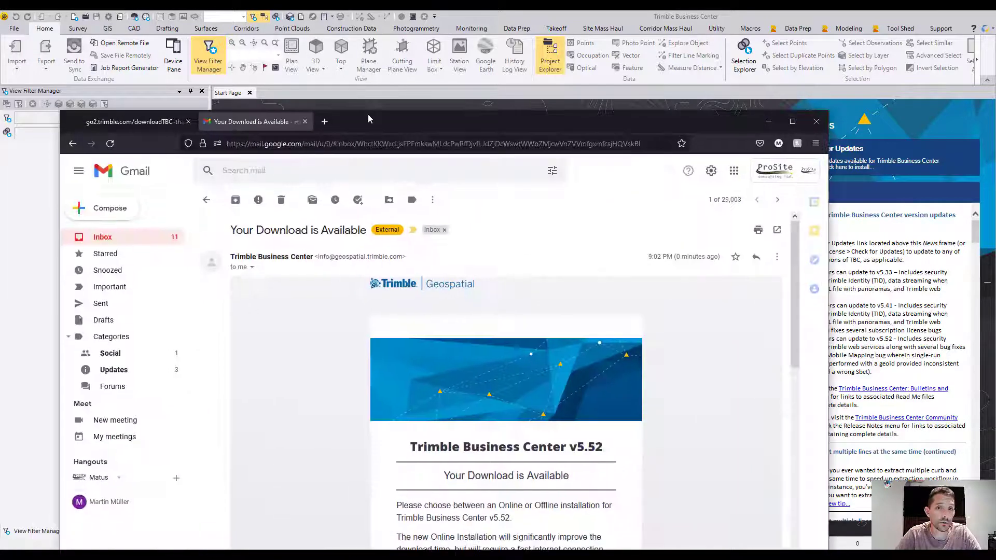
{"action": "left_click_drag", "start_coordinate": [368, 114], "coordinate": [397, 59]}
{"action": "scroll", "coordinate": [542, 297], "scroll_direction": "down", "scroll_amount": 3}
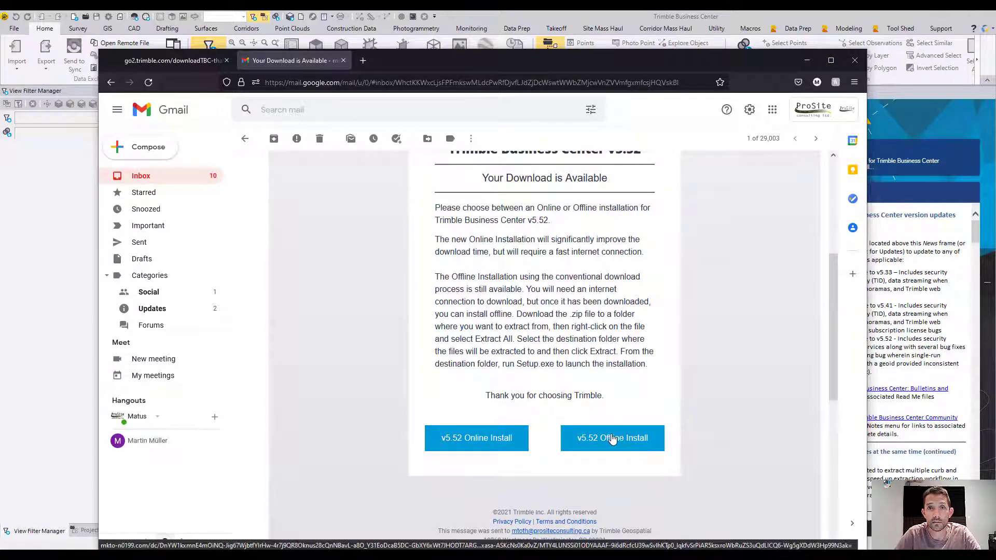
{"action": "left_click", "coordinate": [612, 438]}
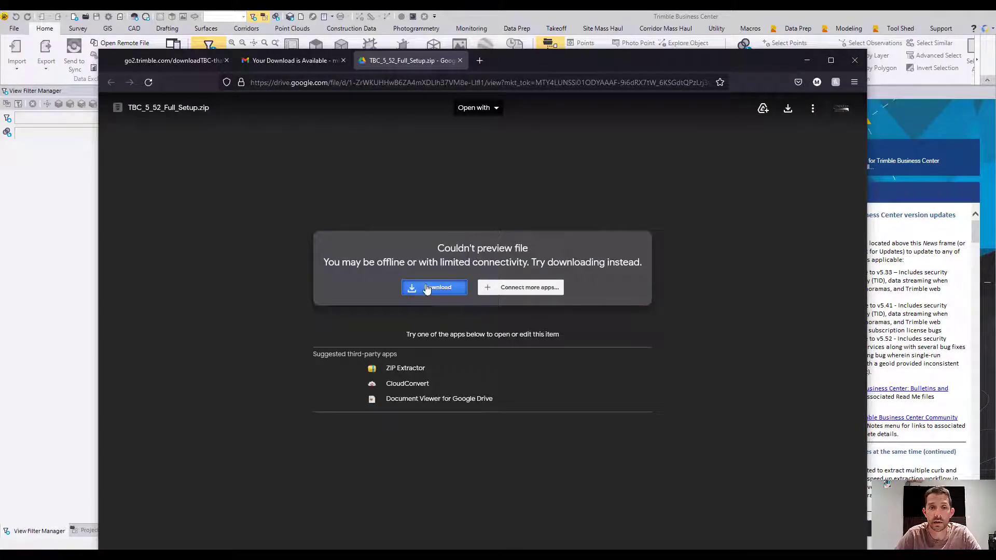
Download TBC_5_52_Full_Setup.zip from Google Drive past the virus-scan warning, choosing Save File
{"action": "left_click", "coordinate": [421, 288]}
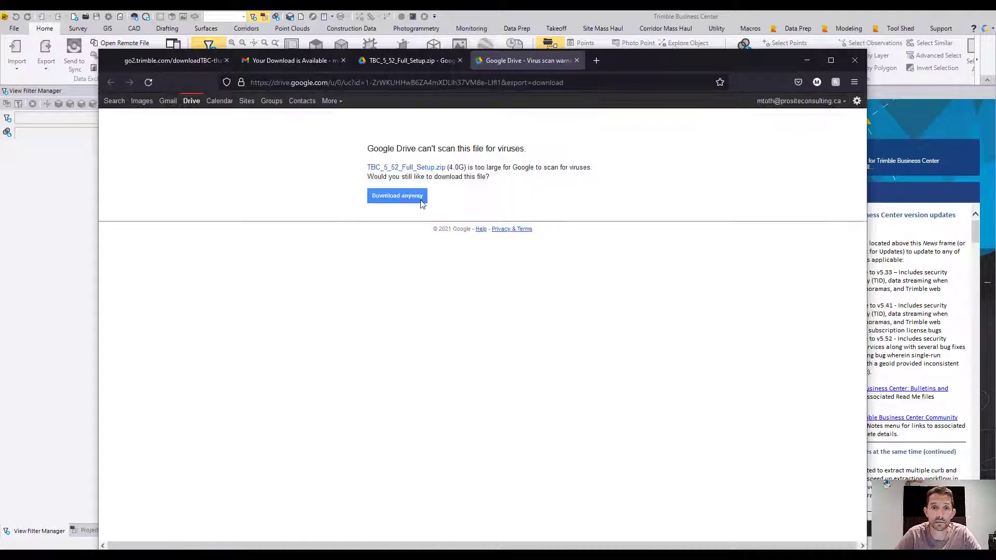
{"action": "left_click", "coordinate": [413, 197]}
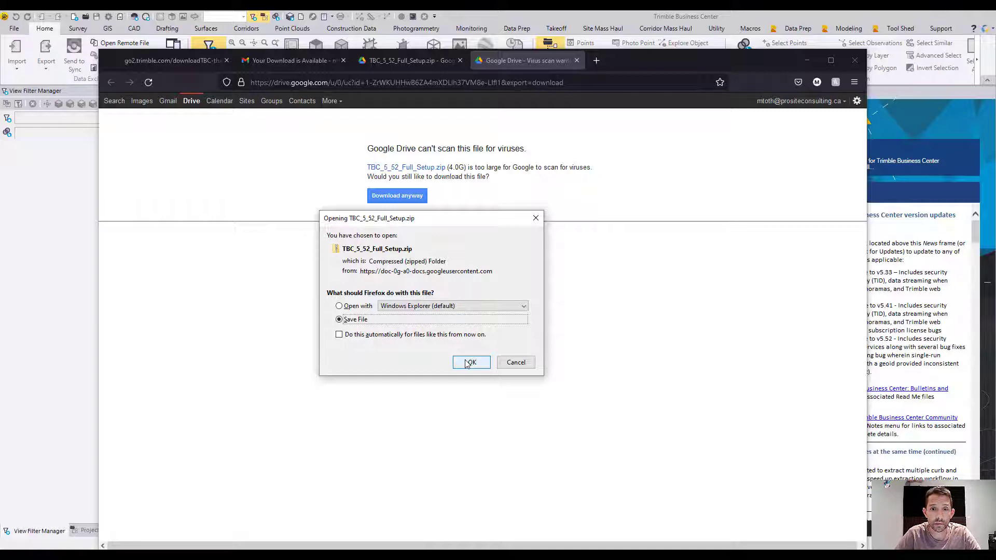
{"action": "left_click", "coordinate": [468, 364]}
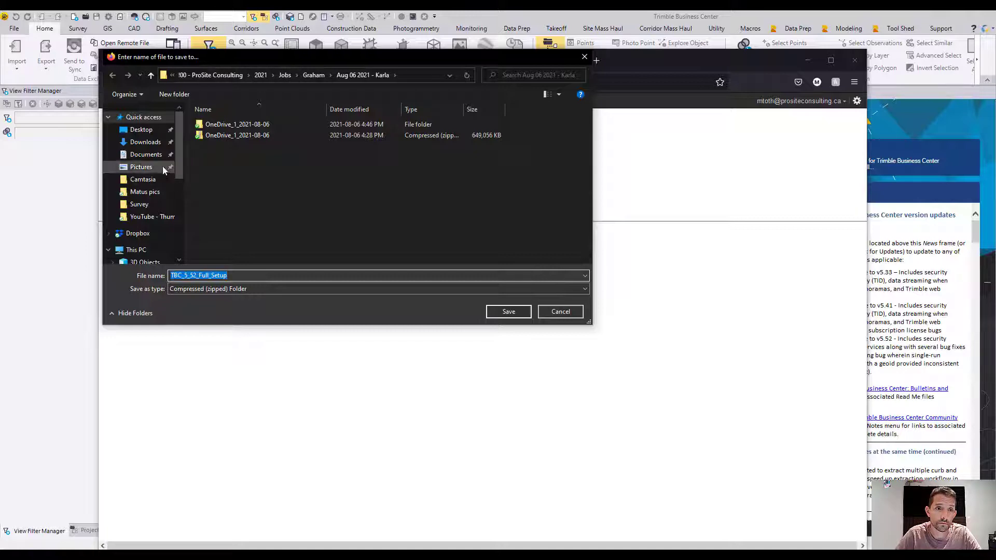
Save the zip into a new TBC folder inside Downloads
{"action": "left_click", "coordinate": [145, 142]}
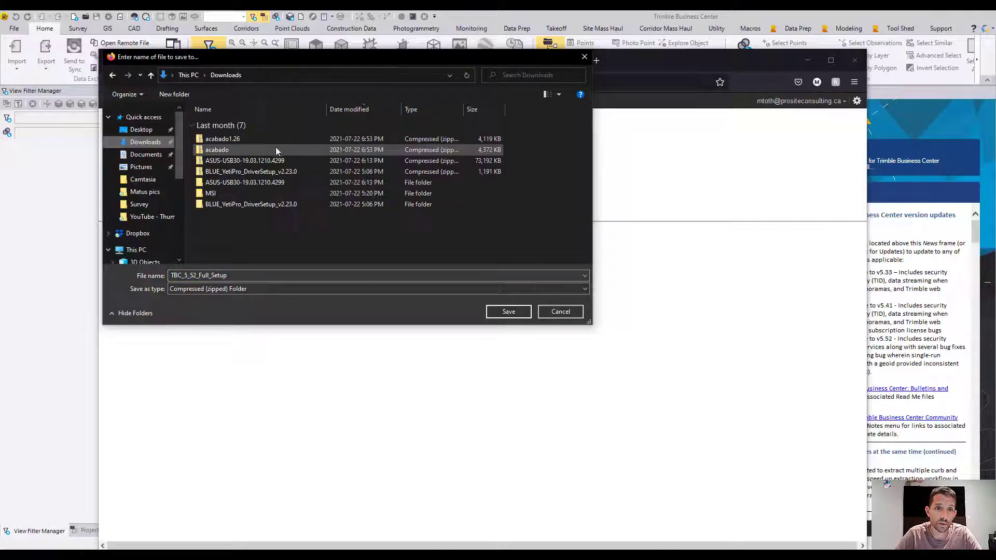
{"action": "left_click", "coordinate": [189, 94]}
{"action": "type", "text": "TB"}
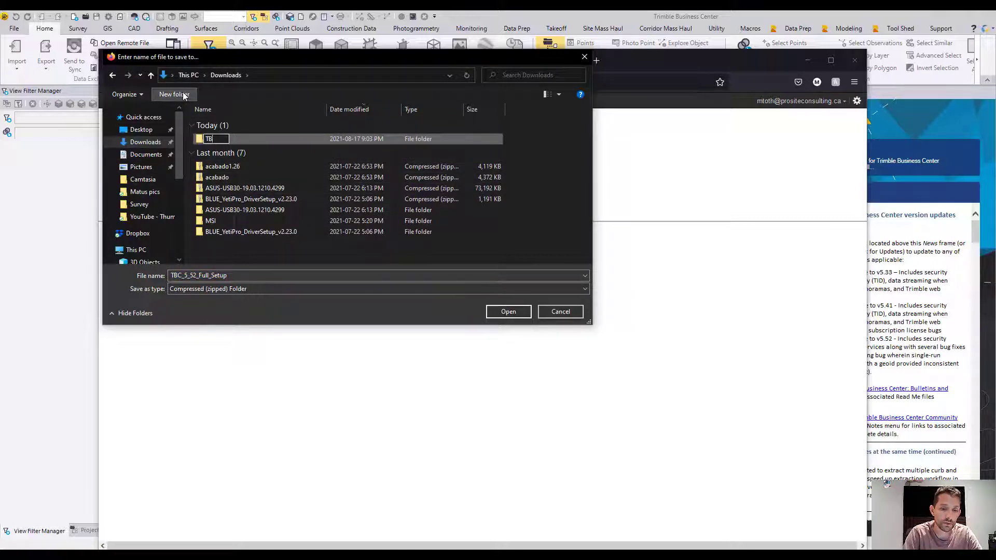
{"action": "type", "text": "C"}
{"action": "key", "text": "Return"}
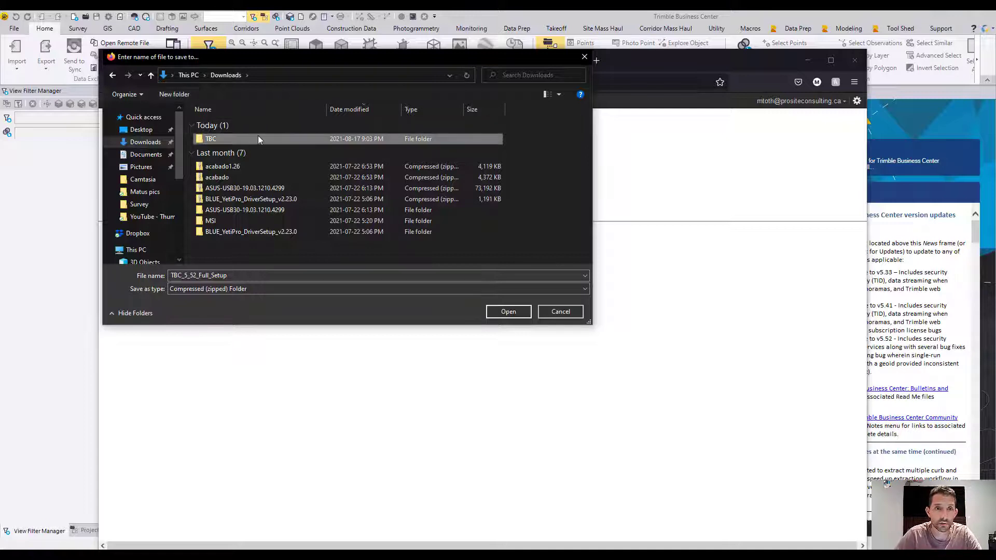
{"action": "double_click", "coordinate": [257, 136]}
{"action": "left_click", "coordinate": [521, 312]}
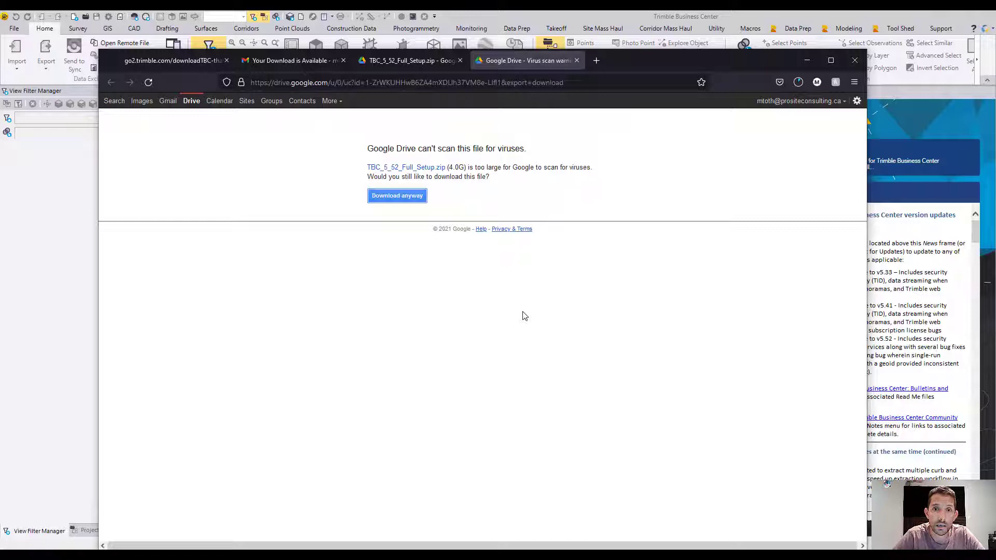
Check the zip's download progress in the Firefox downloads panel
{"action": "left_click", "coordinate": [798, 82]}
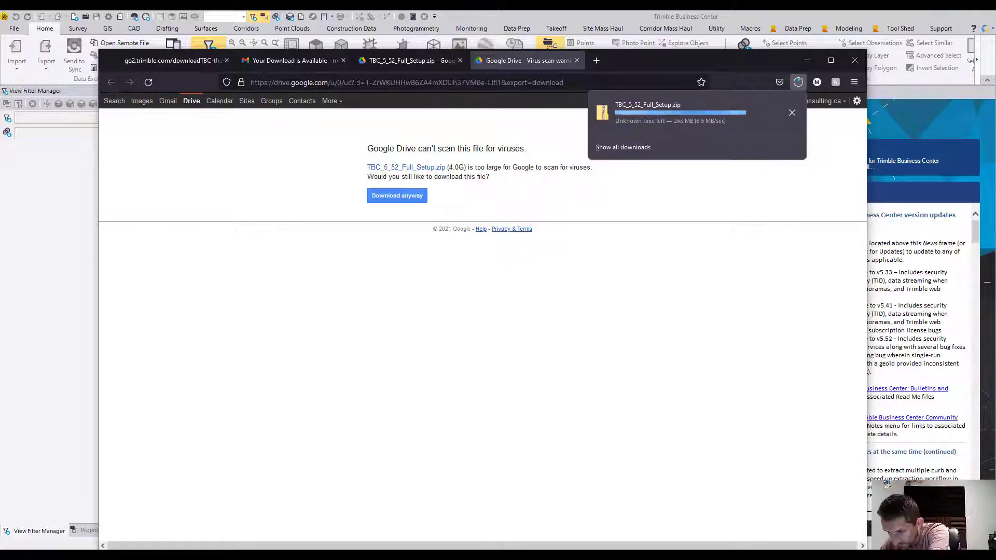
{"action": "left_click", "coordinate": [582, 351]}
{"action": "left_click", "coordinate": [799, 83]}
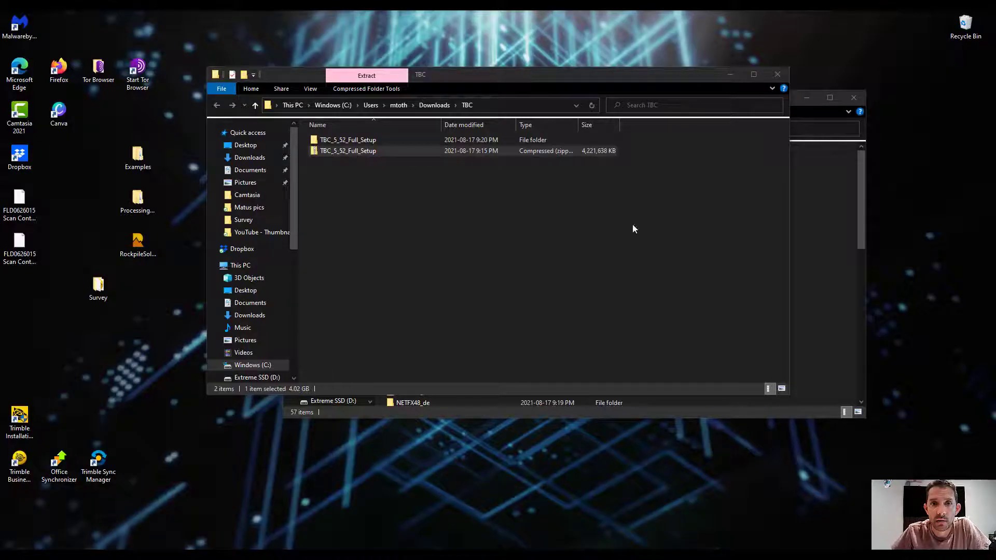
Open the extracted TBC_5_52_Full_Setup folder and launch Setup.exe
{"action": "left_click", "coordinate": [333, 151]}
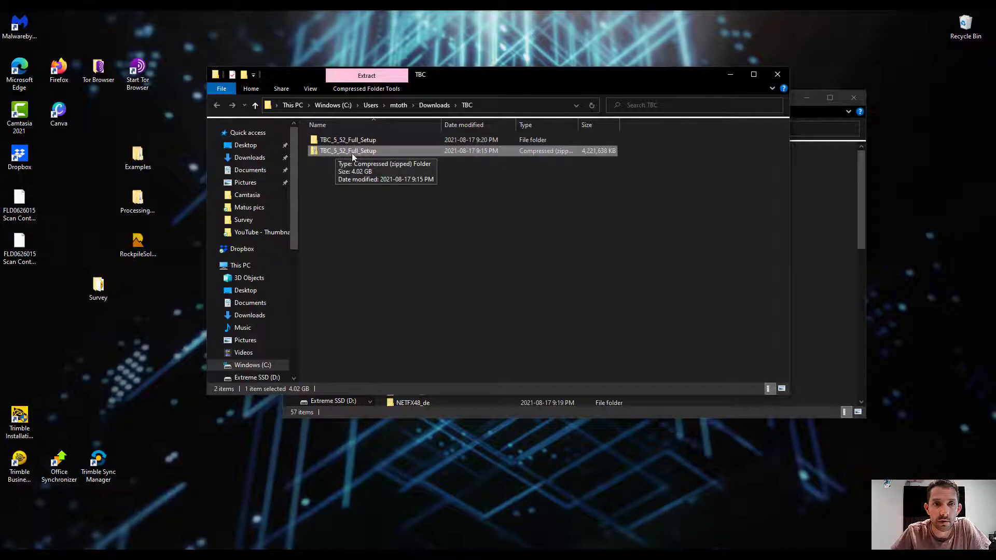
{"action": "double_click", "coordinate": [344, 141]}
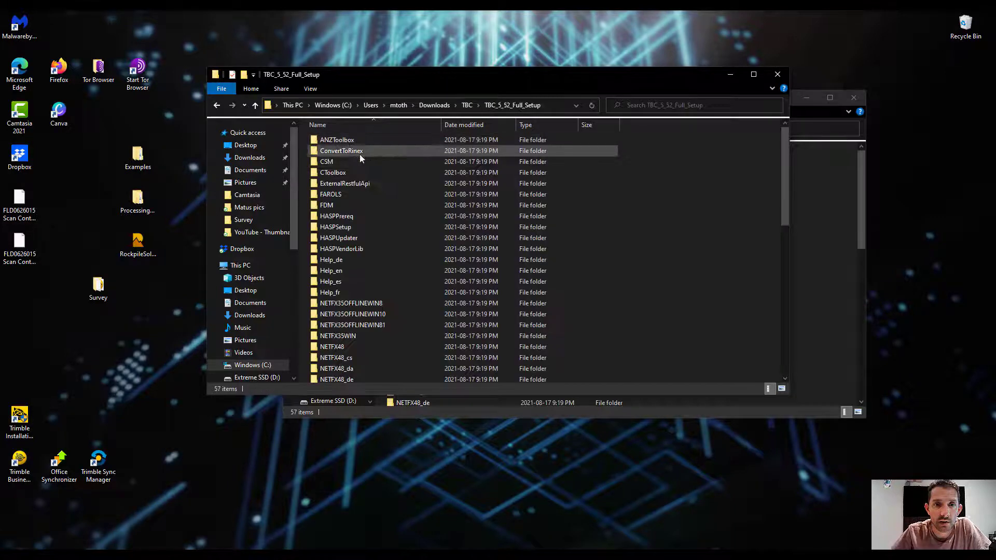
{"action": "scroll", "coordinate": [371, 160], "scroll_direction": "down", "scroll_amount": 11}
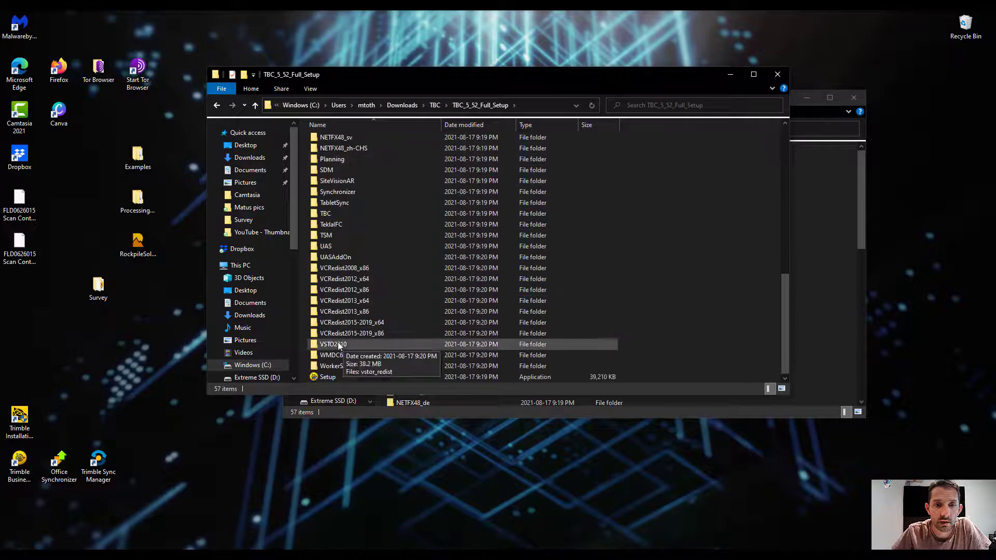
{"action": "double_click", "coordinate": [325, 377]}
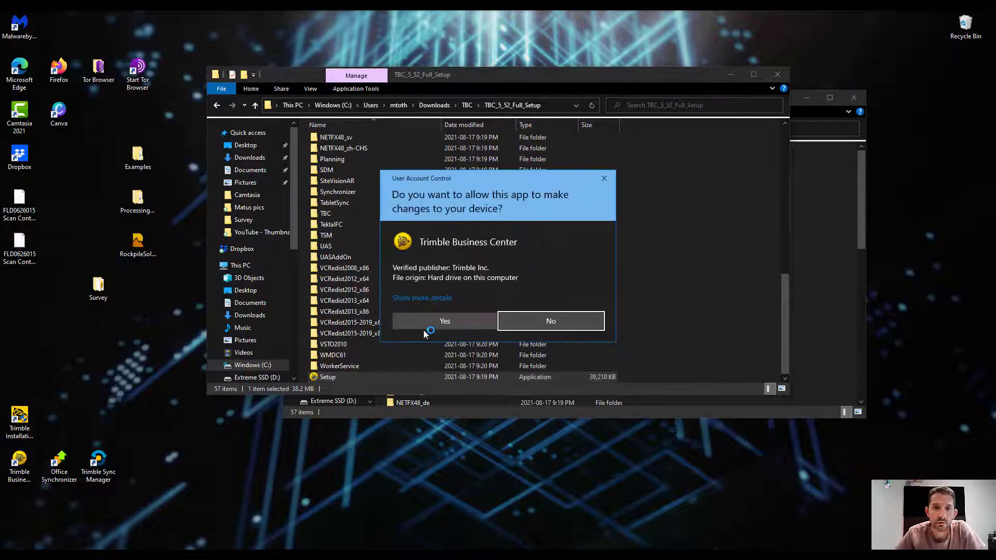
Allow the installer, keep English (United States), accept the licence and choose Trimble Business Center
{"action": "left_click", "coordinate": [450, 322]}
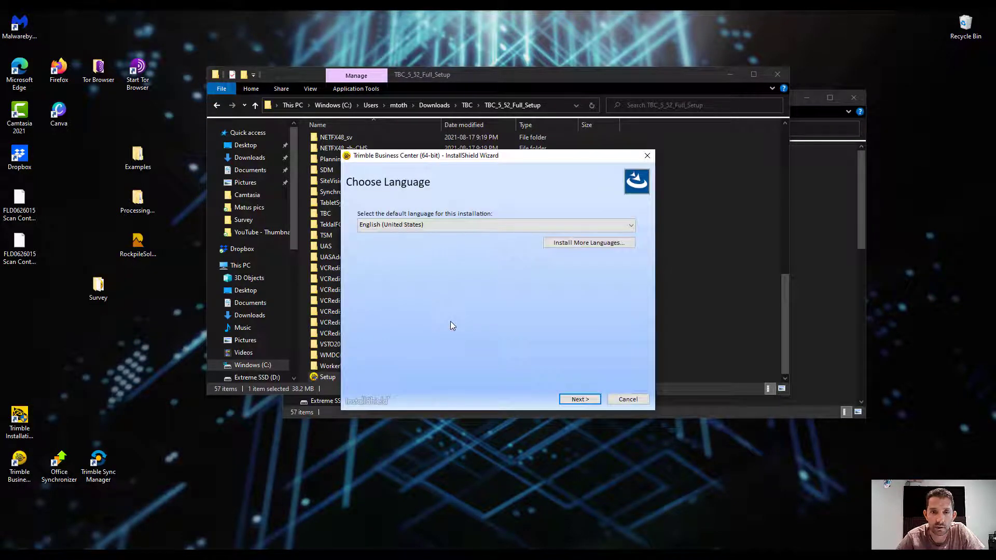
{"action": "left_click", "coordinate": [587, 400]}
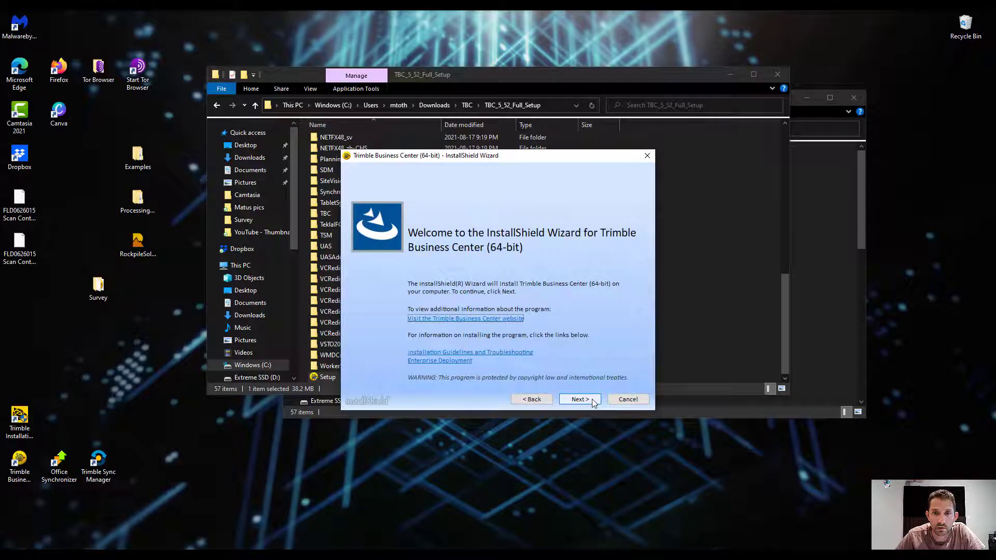
{"action": "left_click", "coordinate": [594, 400]}
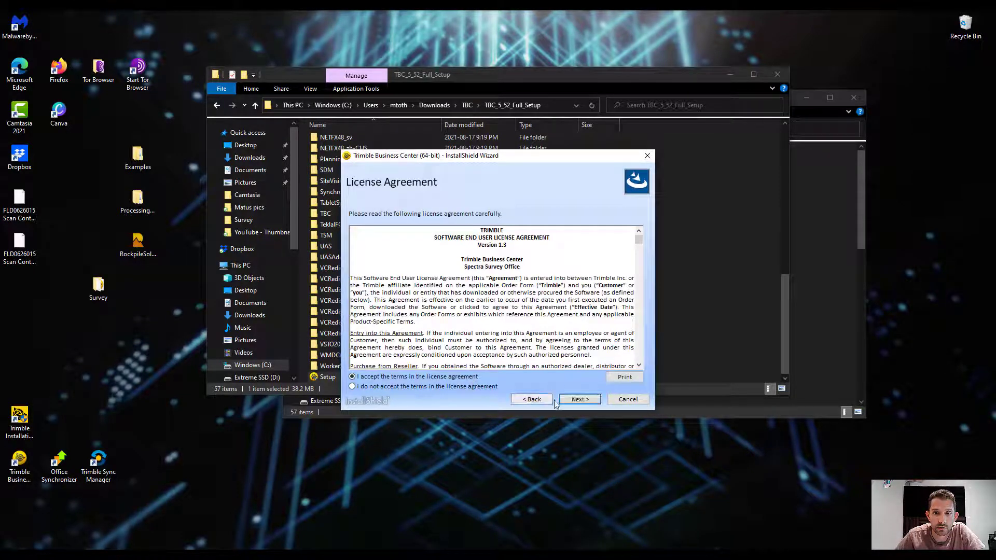
{"action": "left_click", "coordinate": [574, 399]}
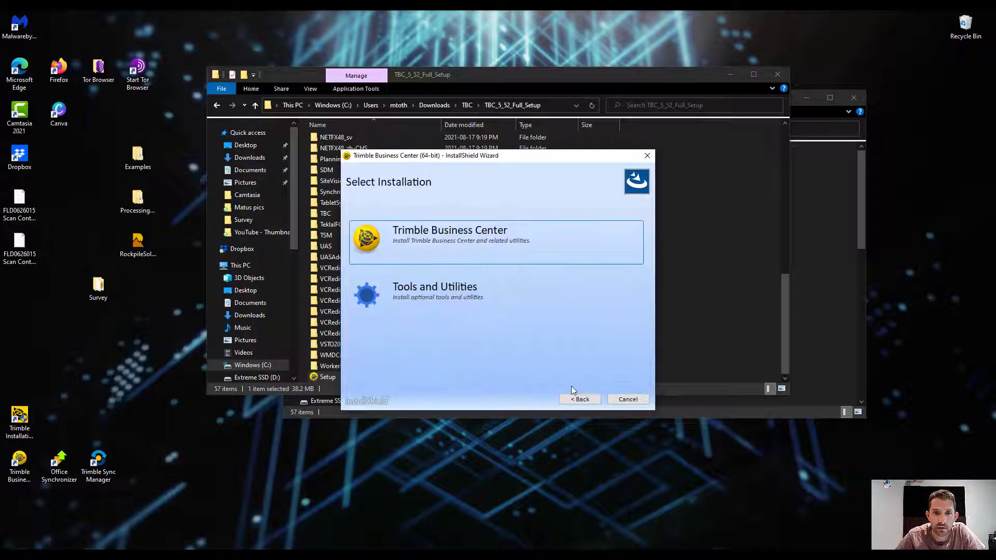
{"action": "left_click", "coordinate": [523, 238]}
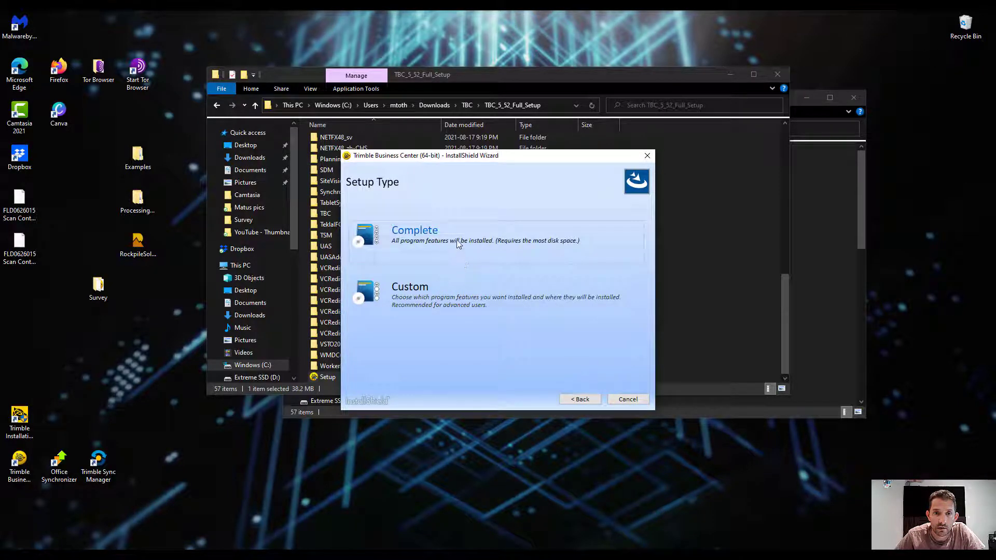
Pick Custom setup and deselect all seven optional features, from Configuration Toolbox to Trimble Sync Manager
{"action": "left_click", "coordinate": [457, 307]}
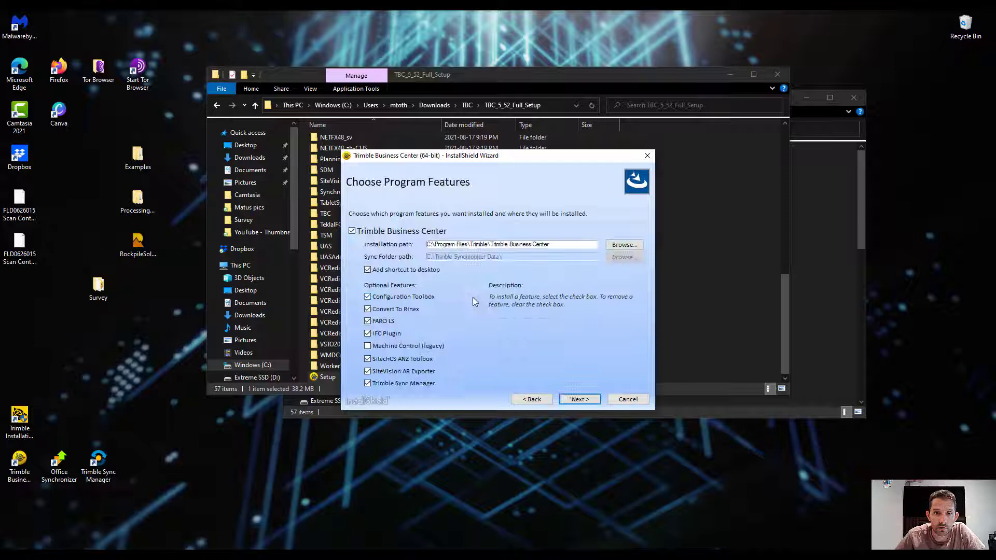
{"action": "left_click", "coordinate": [383, 299]}
{"action": "left_click", "coordinate": [380, 309]}
{"action": "left_click", "coordinate": [382, 322]}
{"action": "left_click", "coordinate": [385, 334]}
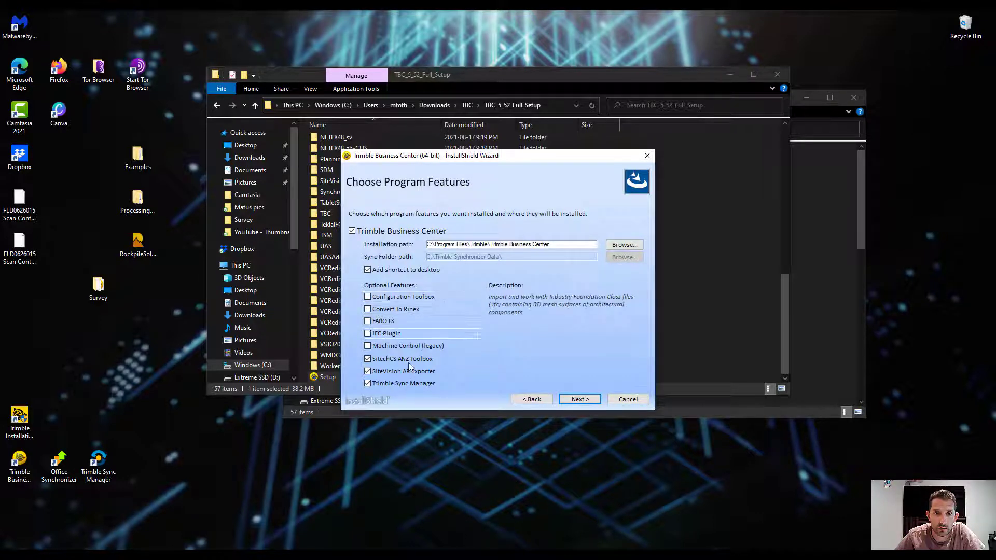
{"action": "left_click", "coordinate": [402, 371]}
{"action": "left_click", "coordinate": [404, 383]}
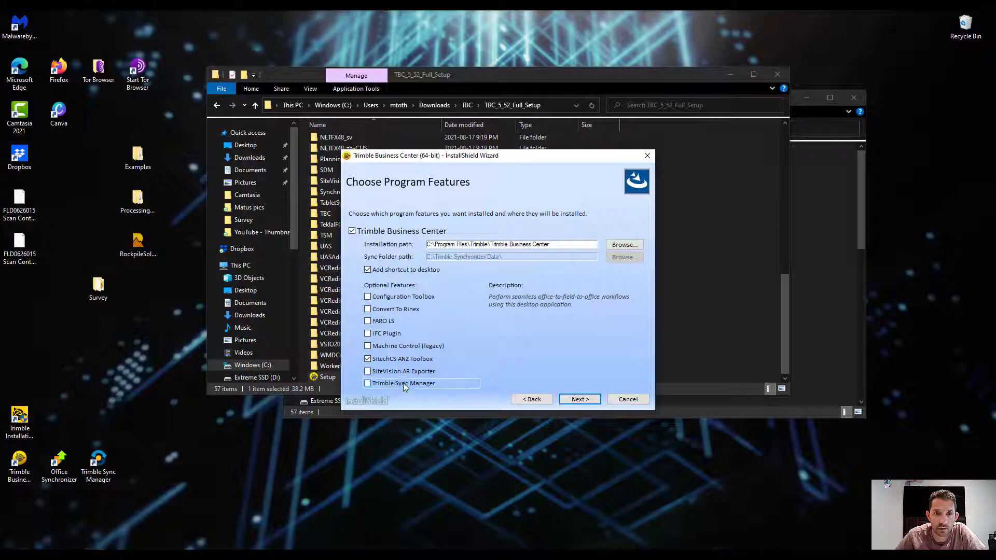
{"action": "left_click", "coordinate": [390, 362]}
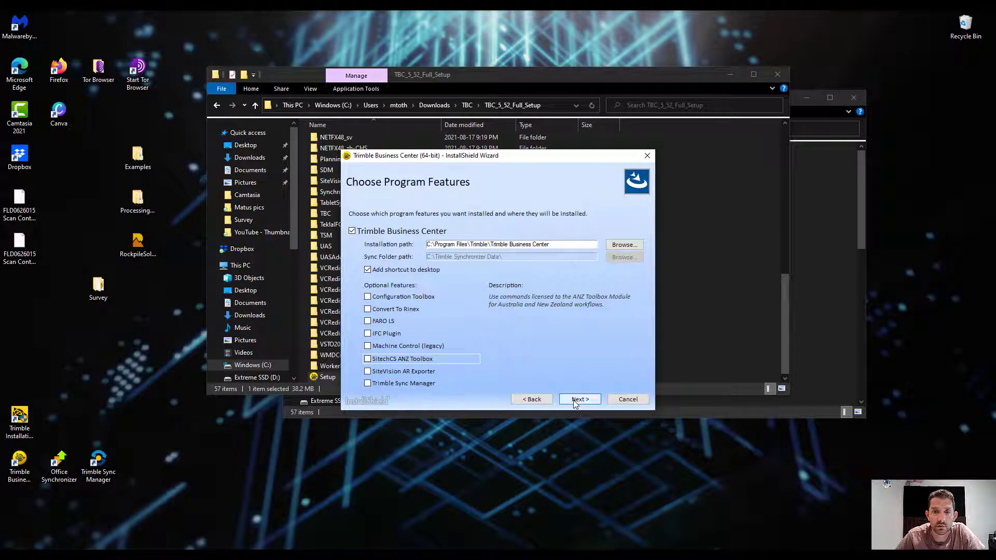
Skip Feature Definition Manager, Office Synchronizer, SCS Data Manager and UASMaster, then start installing
{"action": "left_click", "coordinate": [575, 401]}
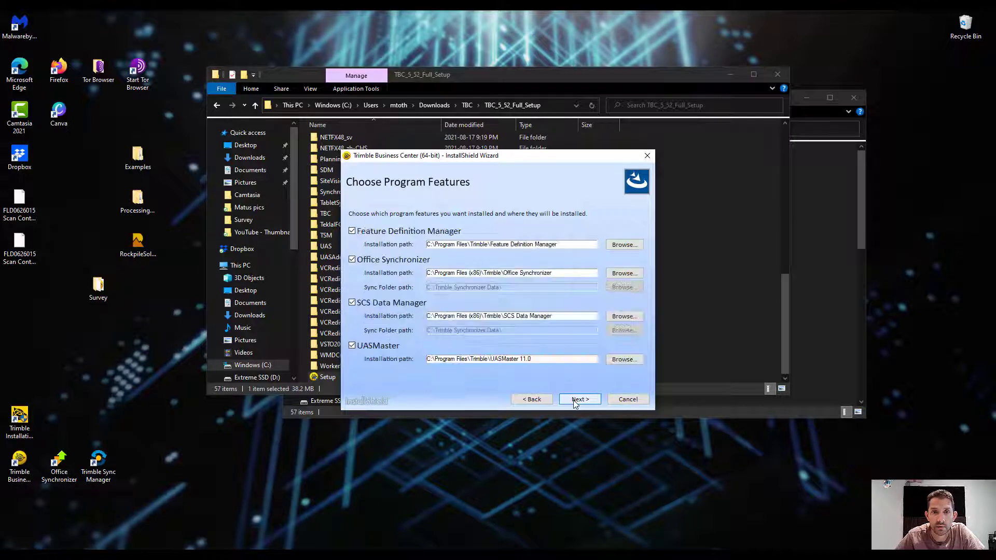
{"action": "left_click", "coordinate": [354, 232]}
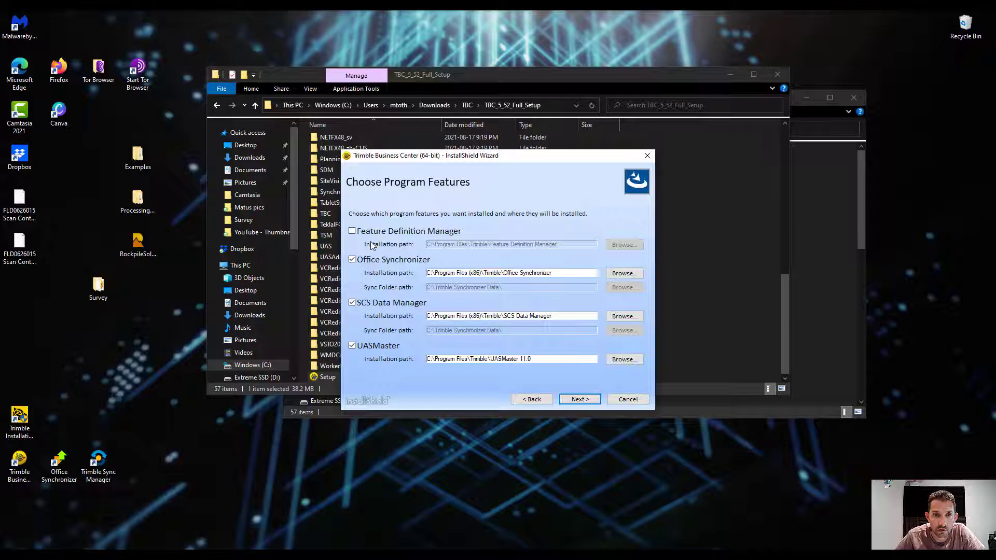
{"action": "left_click", "coordinate": [373, 260]}
{"action": "left_click", "coordinate": [377, 304]}
{"action": "left_click", "coordinate": [378, 346]}
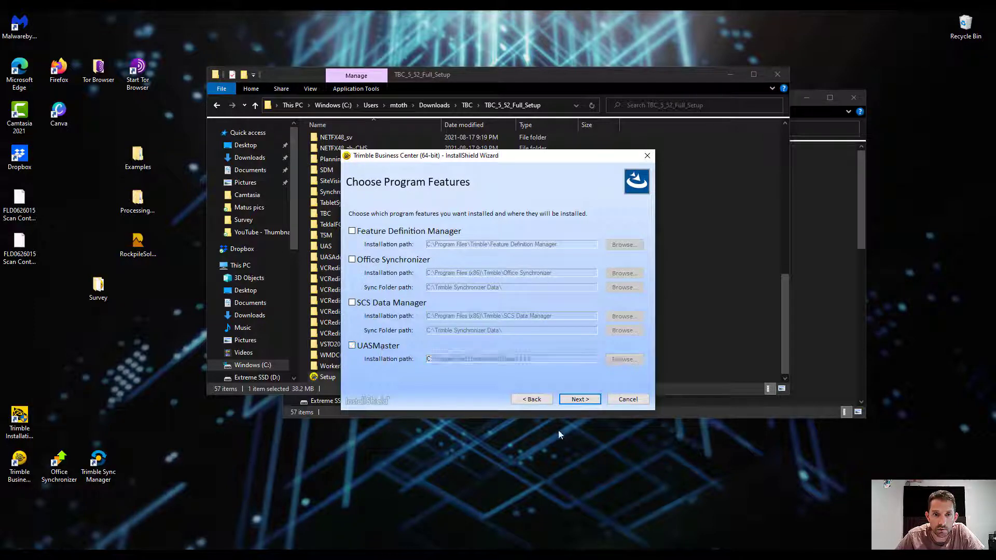
{"action": "left_click", "coordinate": [577, 399]}
{"action": "left_click", "coordinate": [580, 399]}
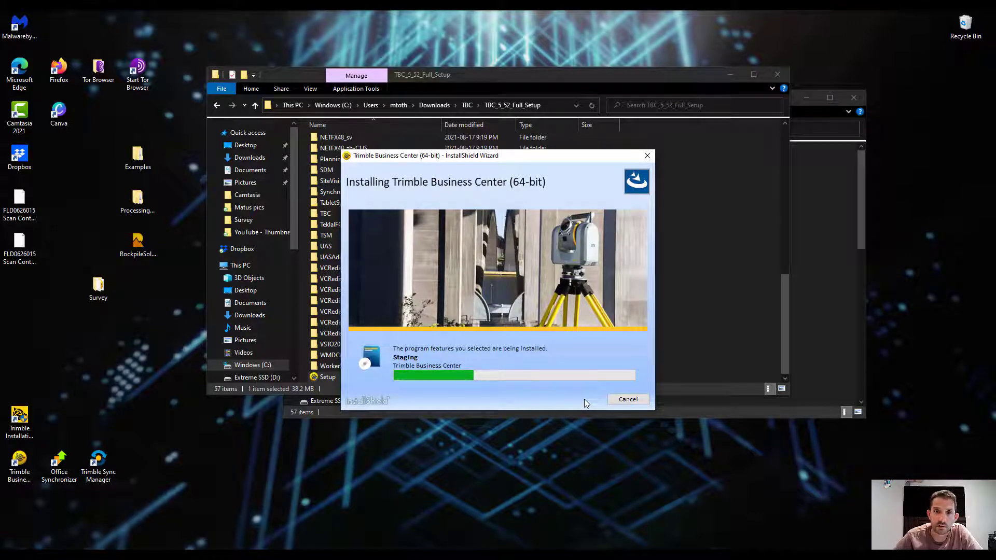
Minimize both Explorer windows, let the installer auto-close programs in use, and reposition the new desktop shortcut
{"action": "left_click", "coordinate": [731, 74]}
{"action": "left_click", "coordinate": [807, 97]}
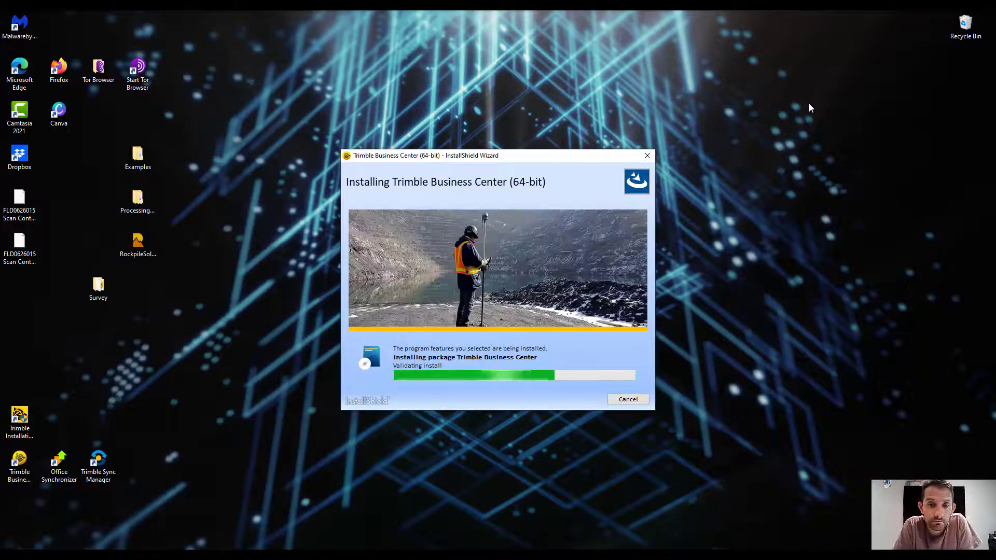
{"action": "left_click", "coordinate": [382, 323]}
{"action": "left_click", "coordinate": [556, 355]}
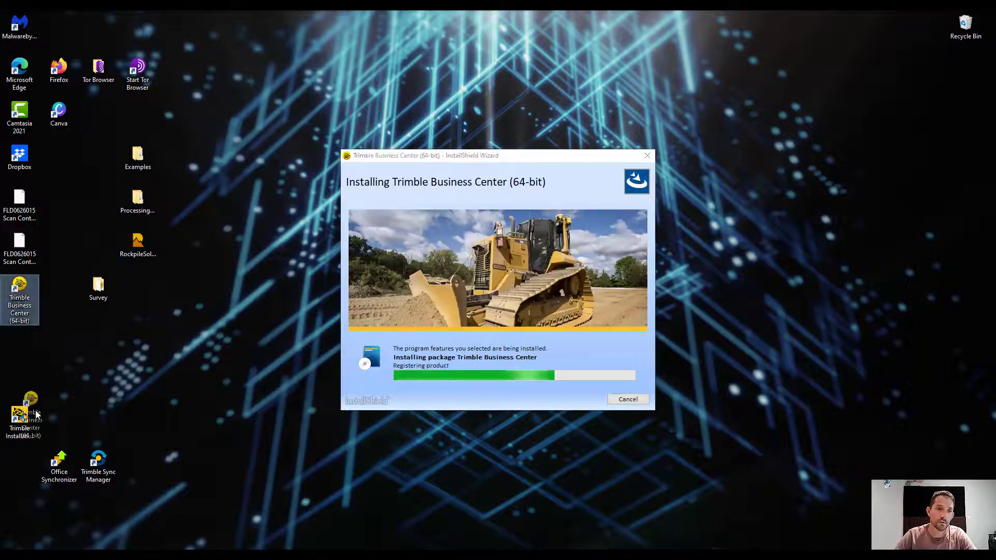
{"action": "left_click_drag", "start_coordinate": [19, 291], "coordinate": [21, 464]}
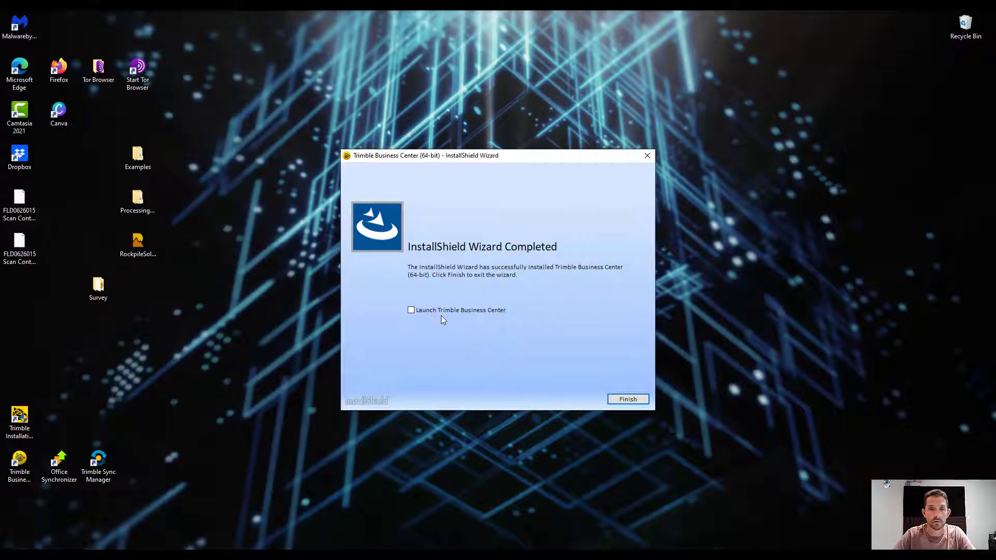
Finish the installer, launch Trimble Business Center 5.52 maximized, and show its Support resources
{"action": "left_click", "coordinate": [627, 398]}
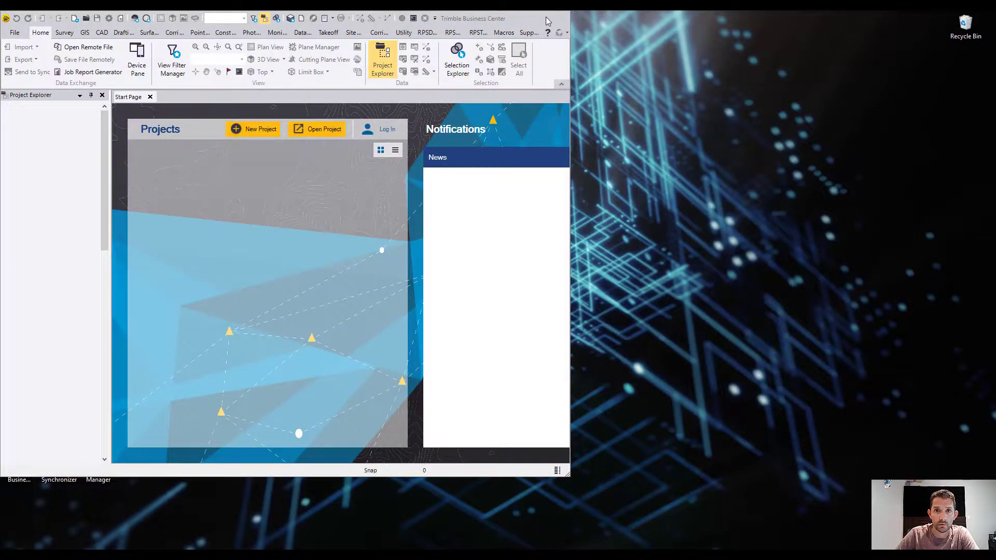
{"action": "double_click", "coordinate": [546, 20]}
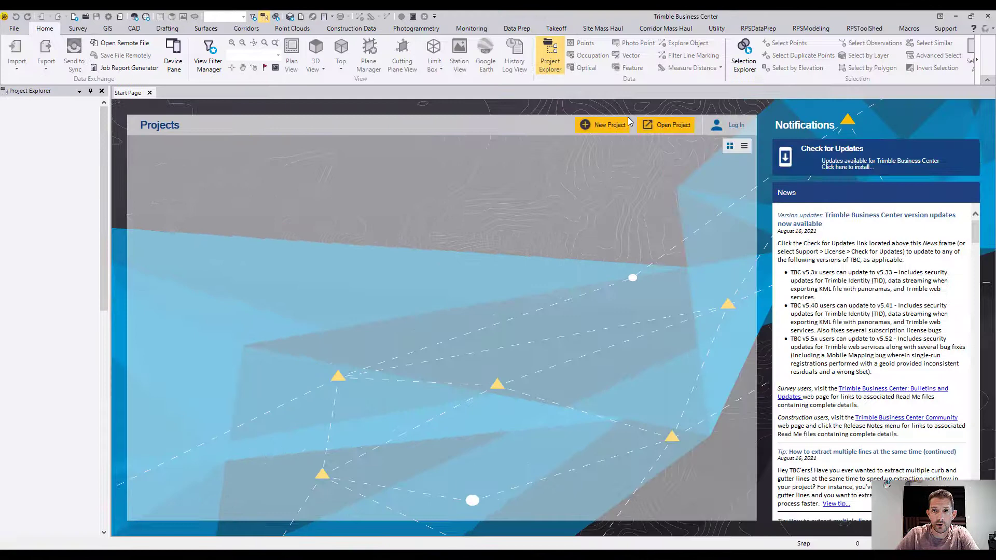
{"action": "left_click", "coordinate": [946, 28]}
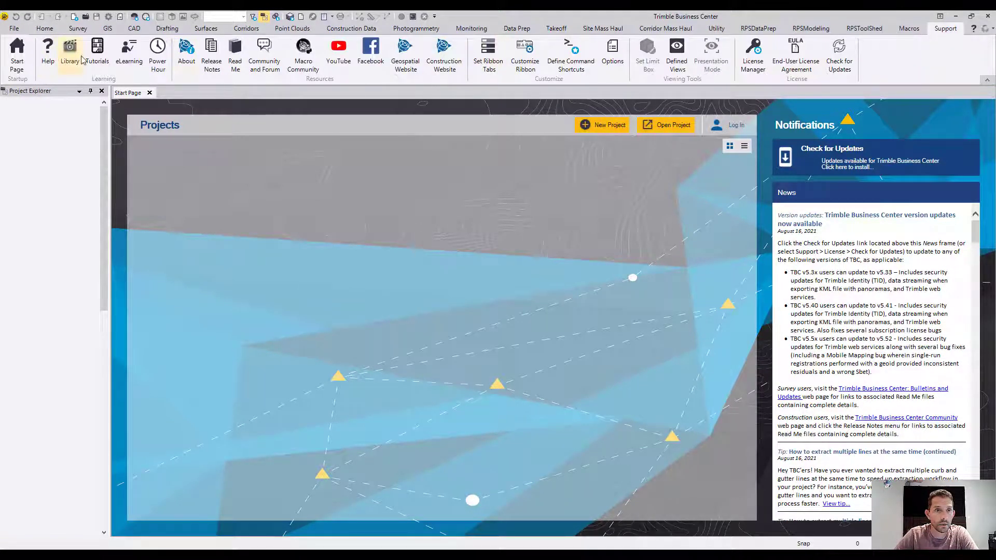
Open the online Release Notes page and scroll down Bulletins and Updates toward the TBC 5.52 Read Me
{"action": "left_click", "coordinate": [216, 52]}
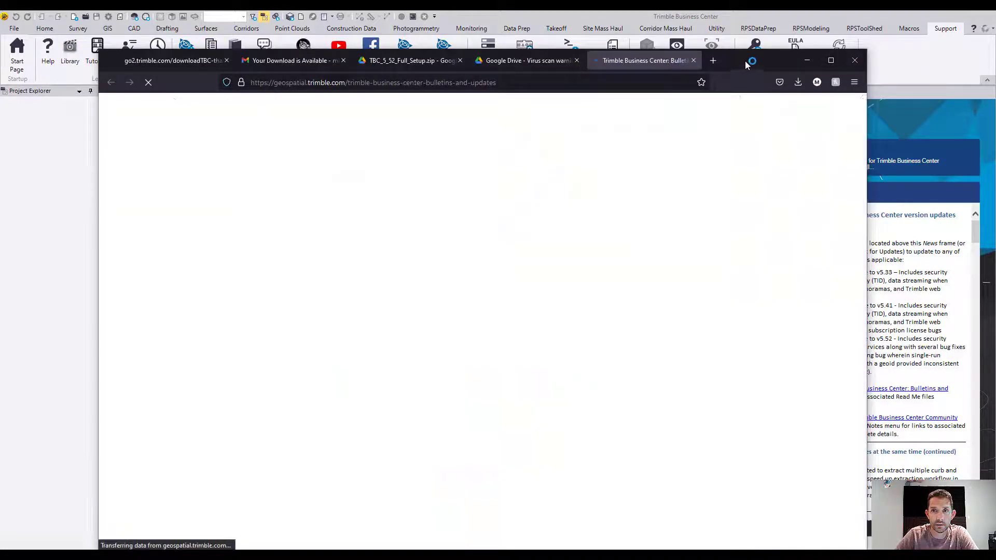
{"action": "left_click_drag", "start_coordinate": [659, 64], "coordinate": [659, 35]}
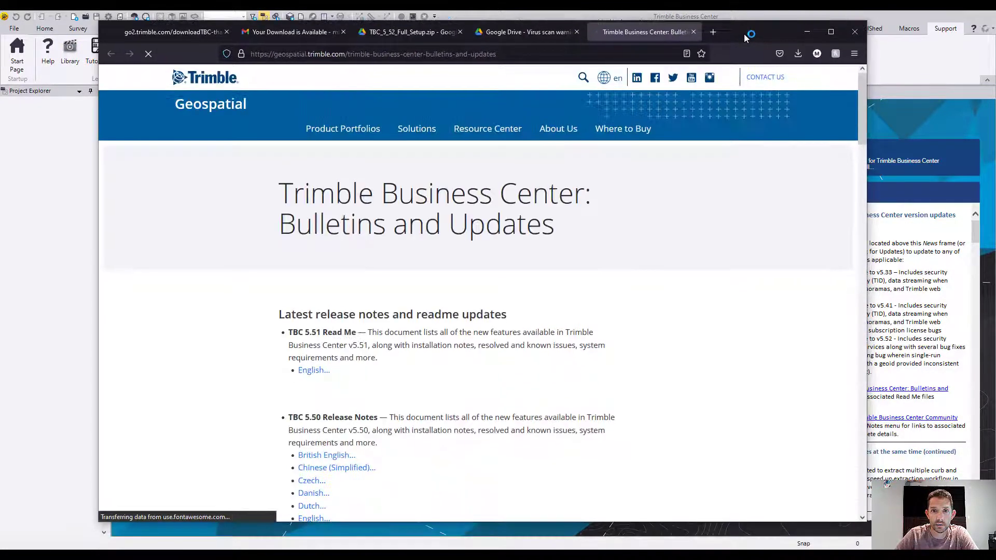
{"action": "scroll", "coordinate": [312, 342], "scroll_direction": "down", "scroll_amount": 6}
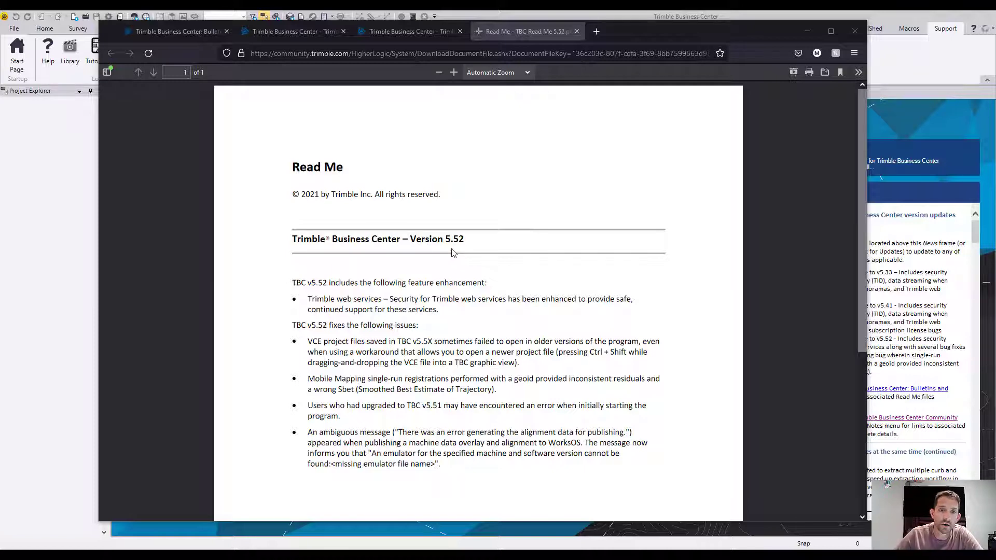
{"action": "scroll", "coordinate": [430, 280], "scroll_direction": "down", "scroll_amount": 5}
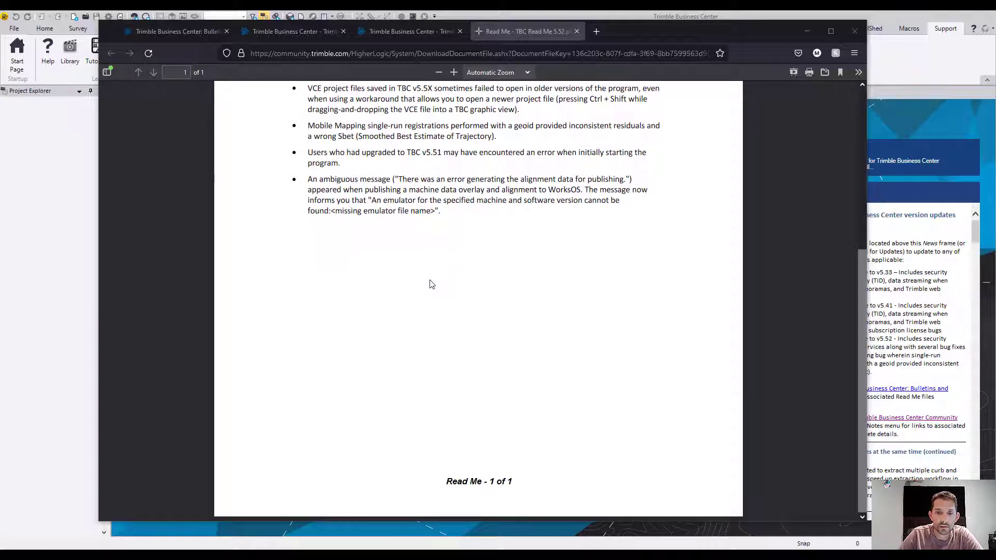
{"action": "scroll", "coordinate": [429, 284], "scroll_direction": "up", "scroll_amount": 5}
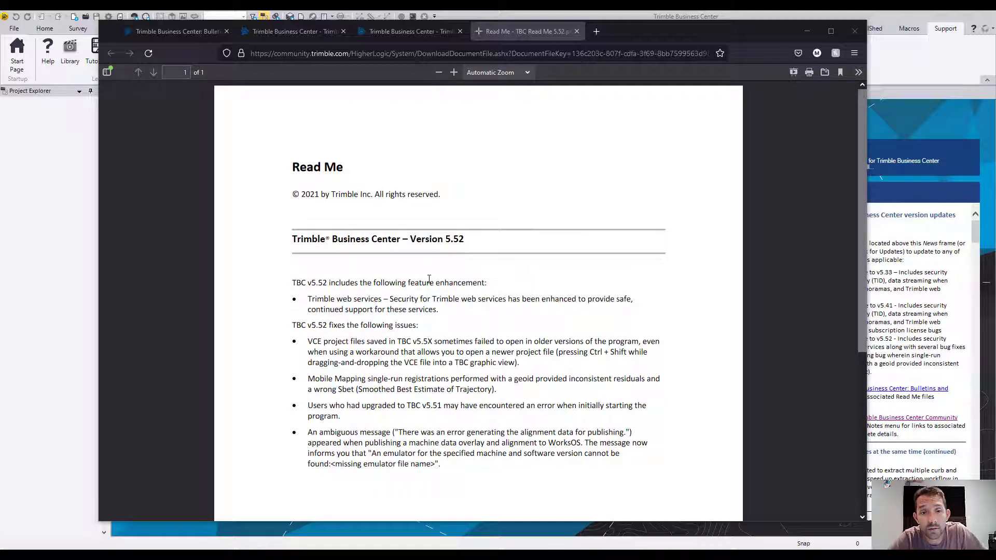